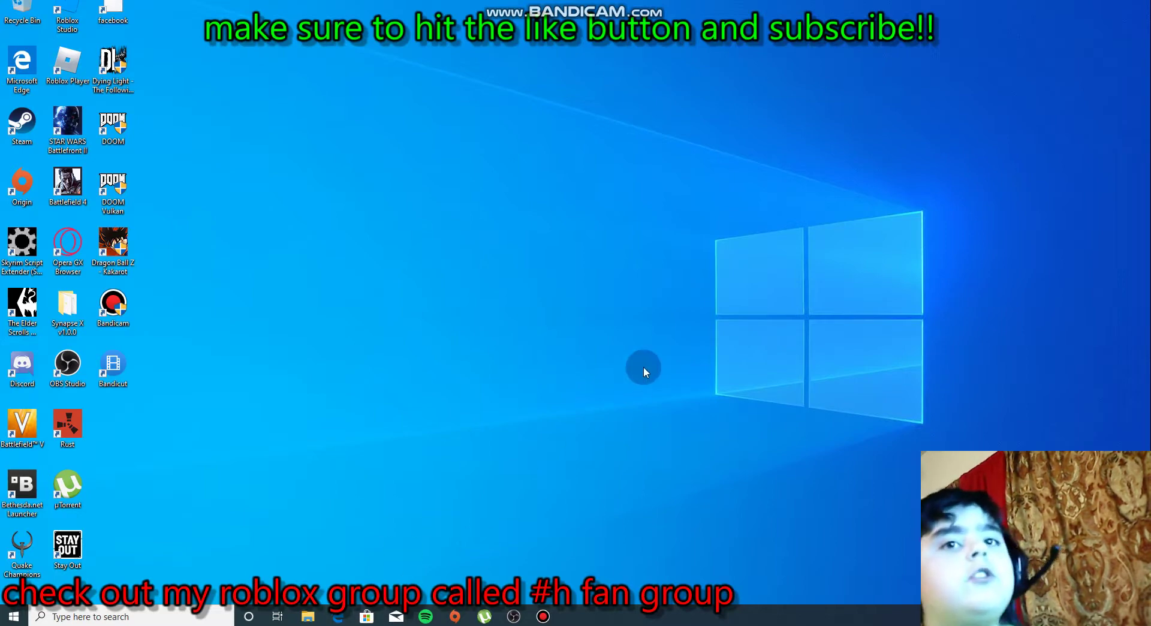
# Bring Edge forward, view the SourceForge and Autosofted tabs, and close the Roblox window
pyautogui.click(340, 618)
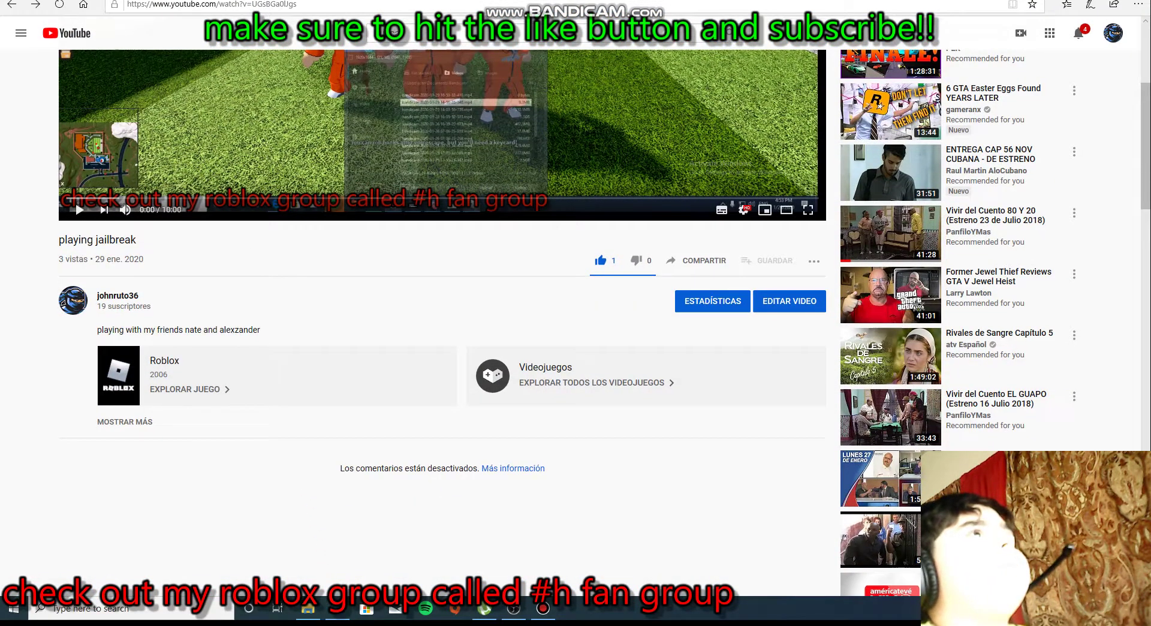
pyautogui.hotkey('ctrl', 'Tab')
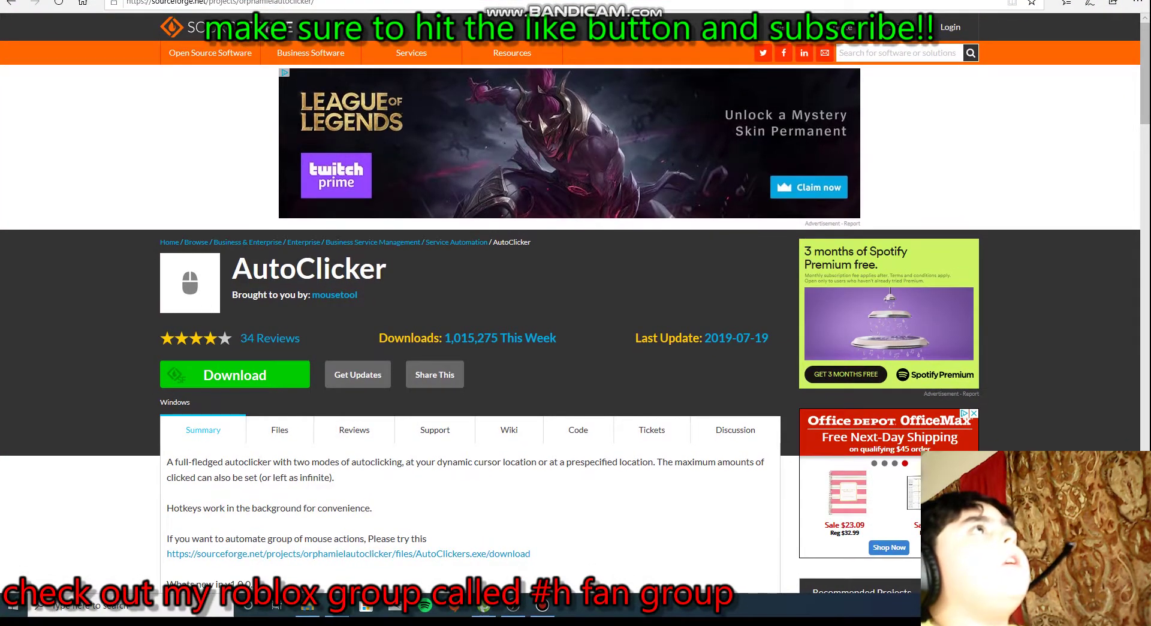
pyautogui.hotkey('ctrl', 'Tab')
pyautogui.hotkey('ctrl', 'Tab')
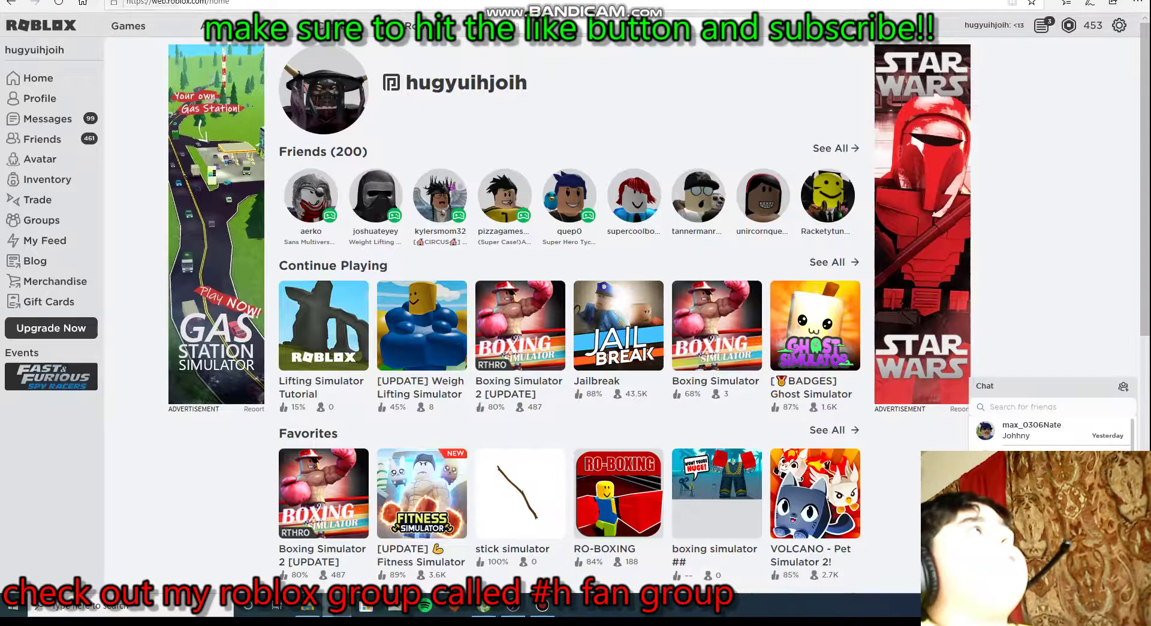
pyautogui.hotkey('alt', 'F4')
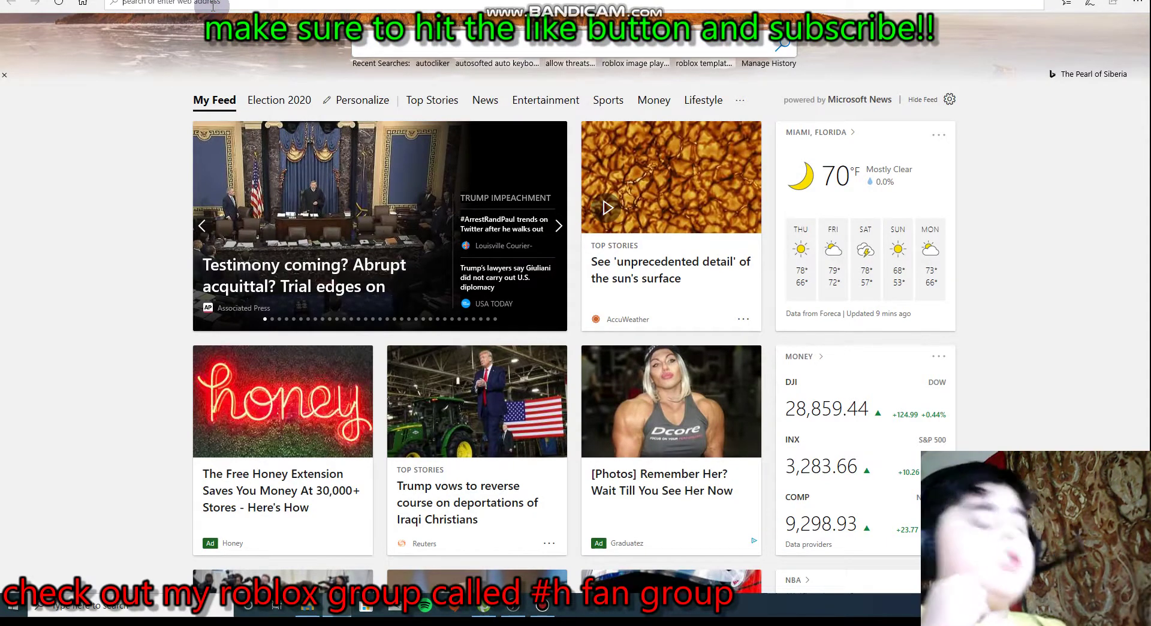
pyautogui.click(213, 6)
# Search for 'autocliker', open the SourceForge AutoClicker result, and start its download
pyautogui.write('autocliker')
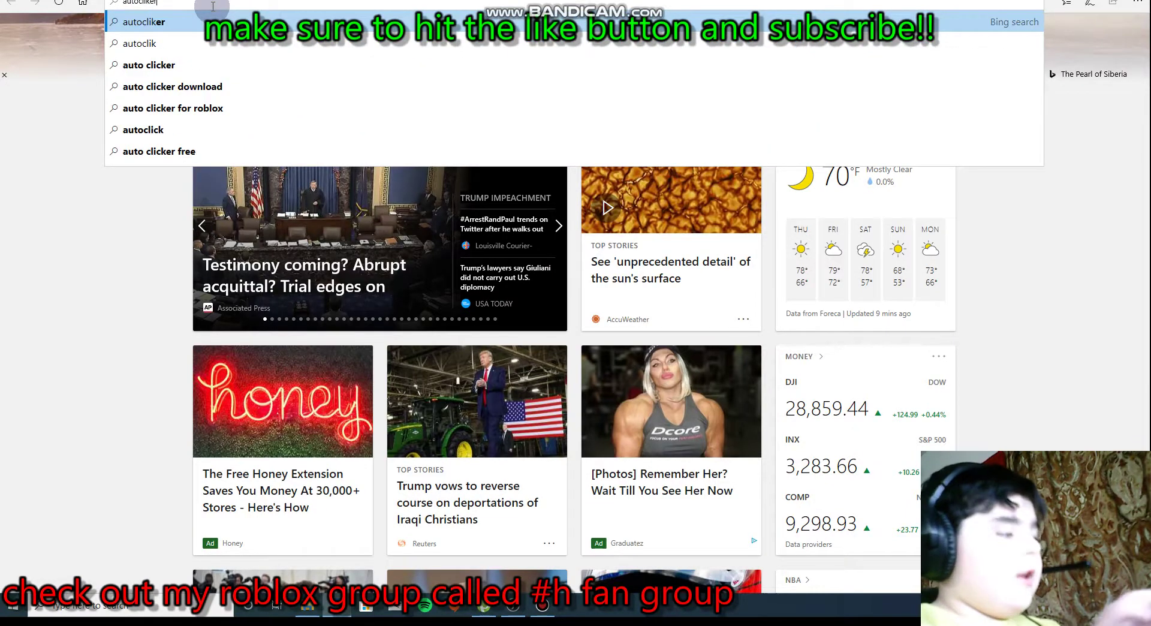
pyautogui.press('Return')
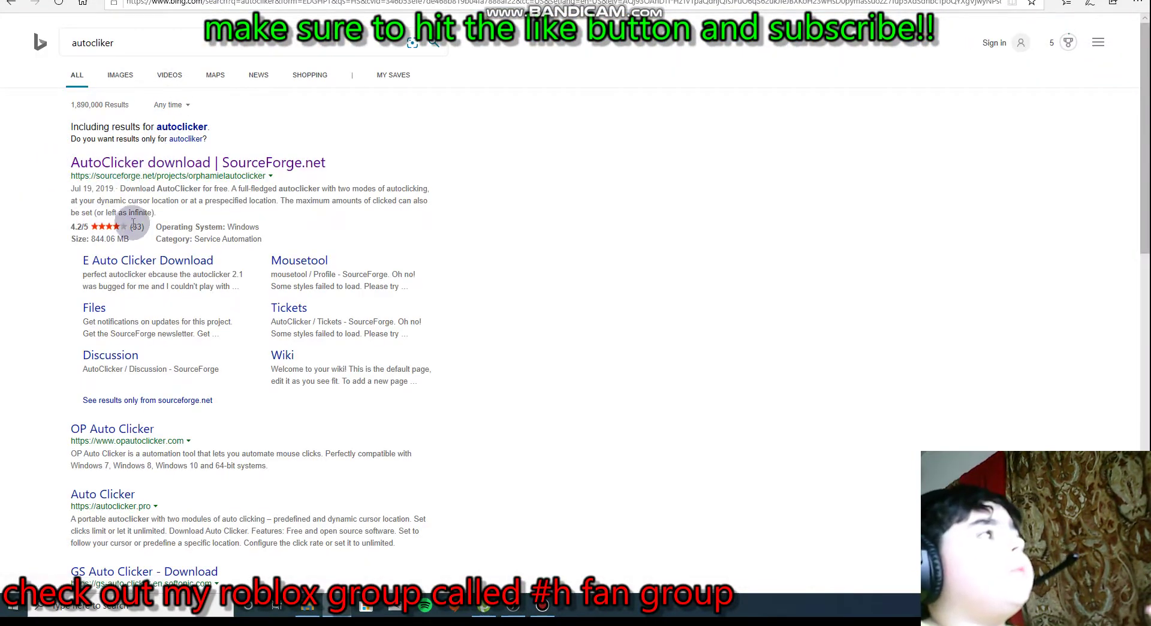
pyautogui.click(210, 168)
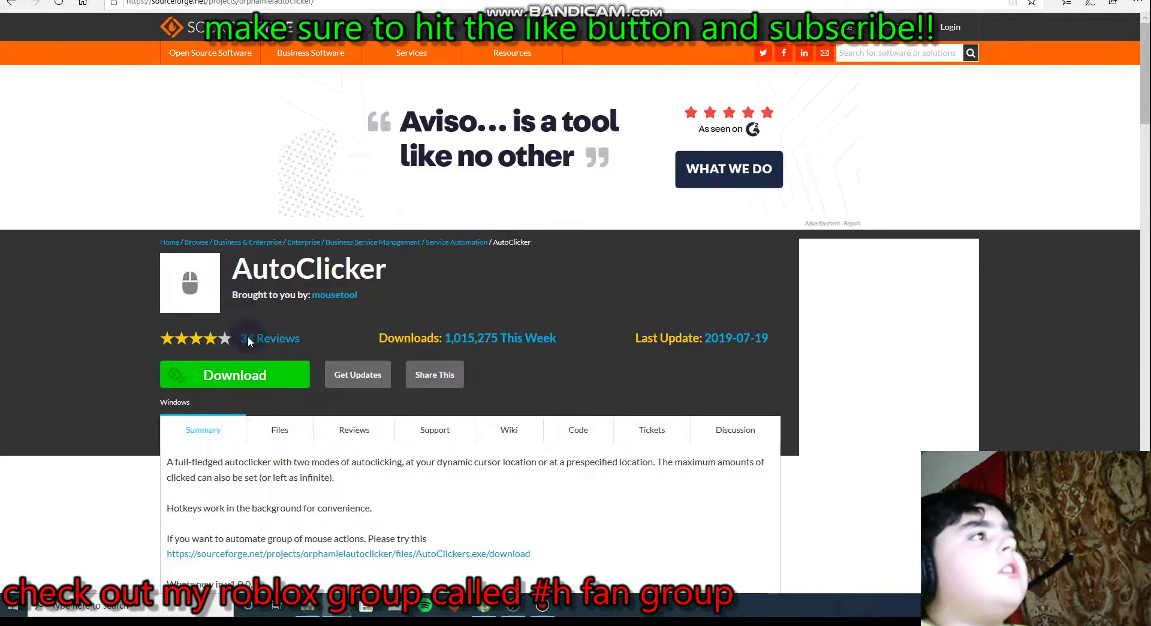
pyautogui.click(256, 373)
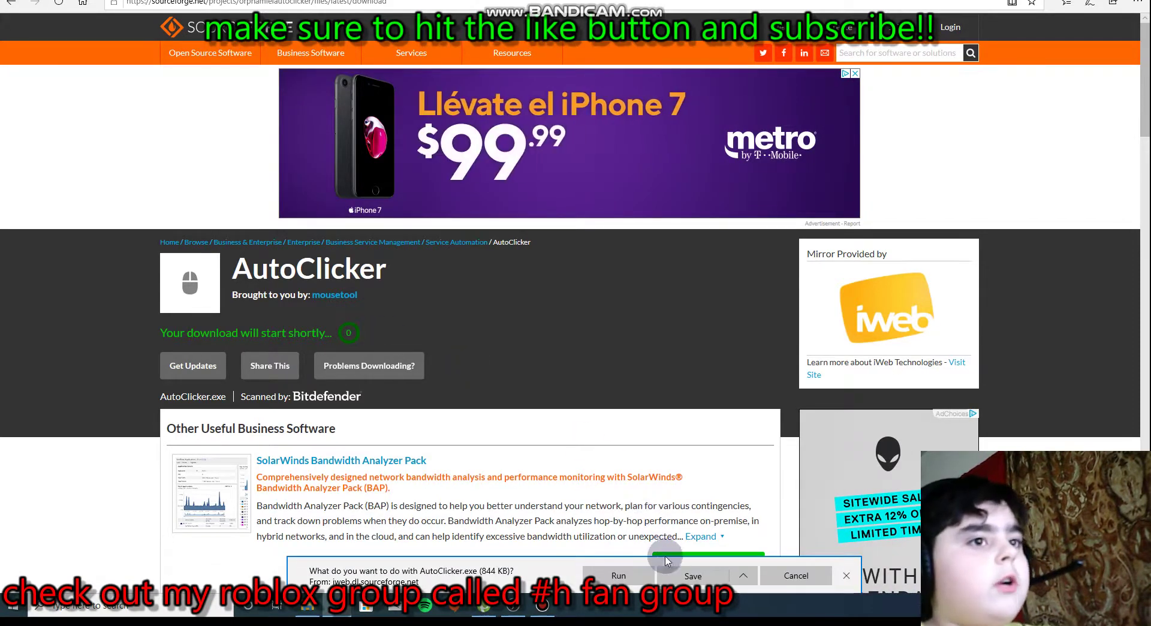
# Save and run AutoClicker.exe, then move the OP Auto Clicker window aside
pyautogui.click(672, 578)
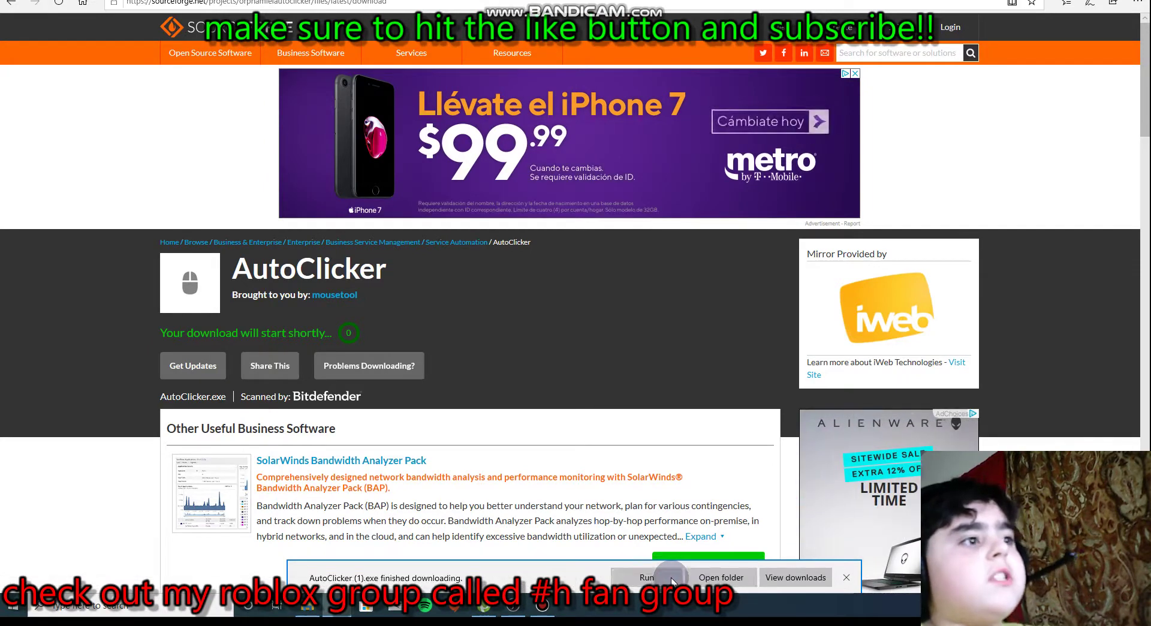
pyautogui.click(669, 579)
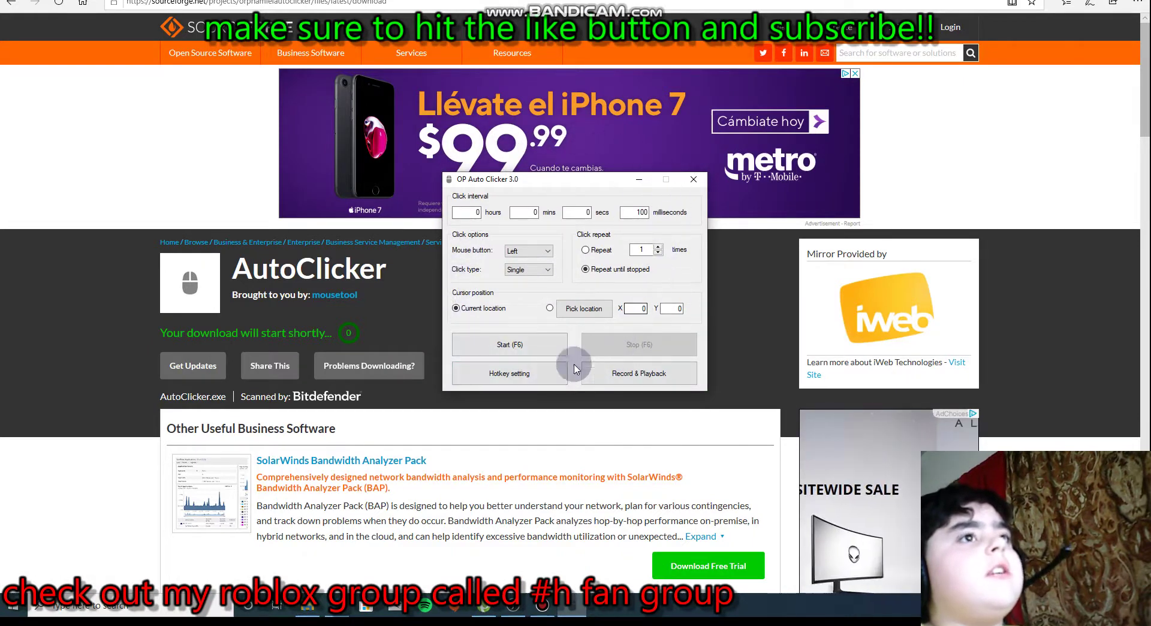
pyautogui.moveTo(634, 178); pyautogui.dragTo(635, 179)
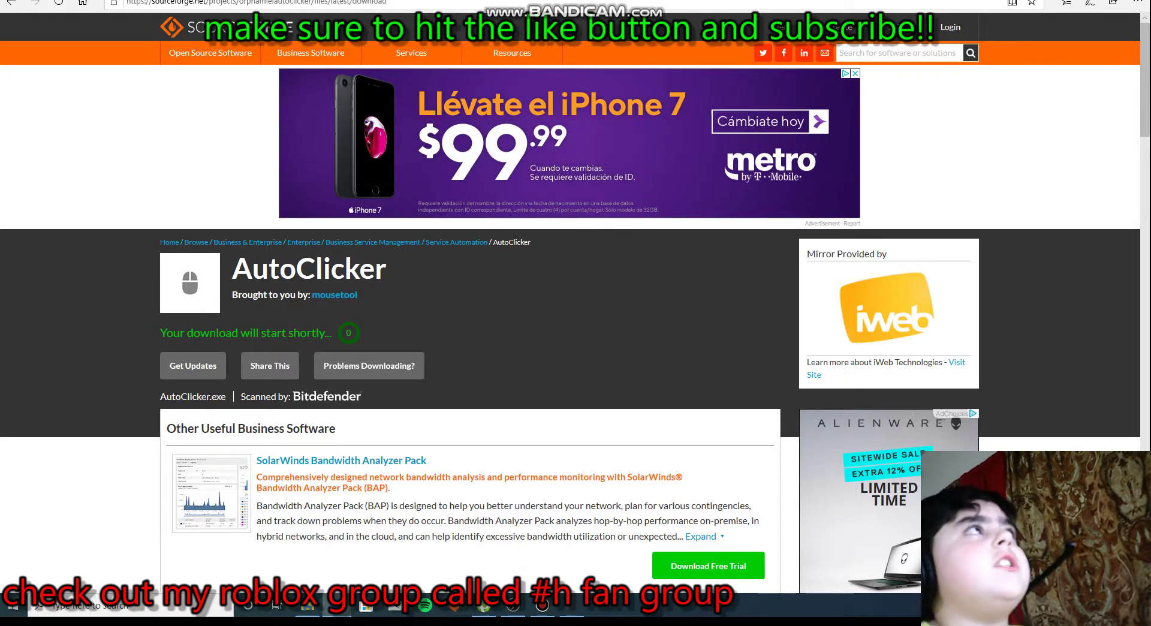
# In a new tab, search 'autosofted auto keyboard presser' and open the v1.9 result page
pyautogui.hotkey('ctrl', 't')
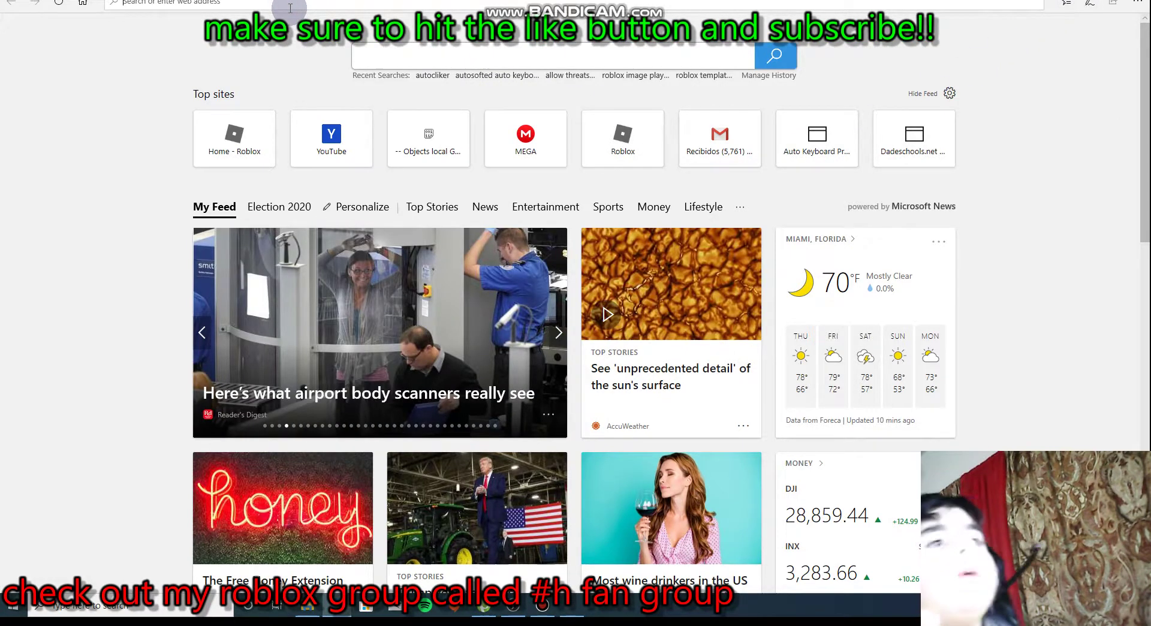
pyautogui.click(290, 8)
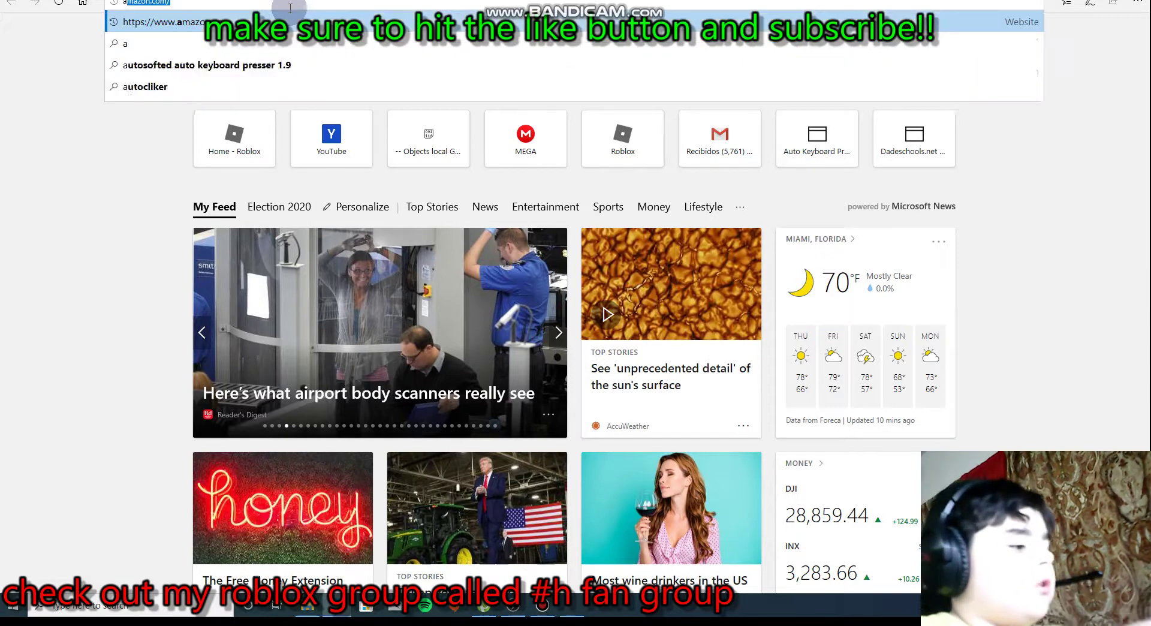
pyautogui.write('auto')
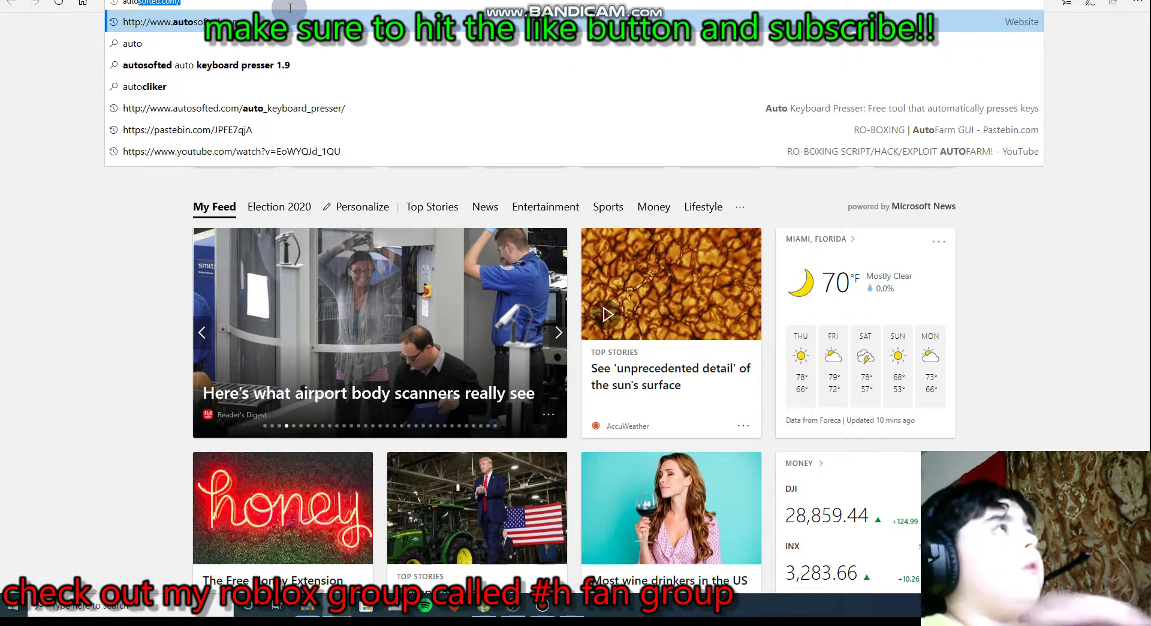
pyautogui.write('s')
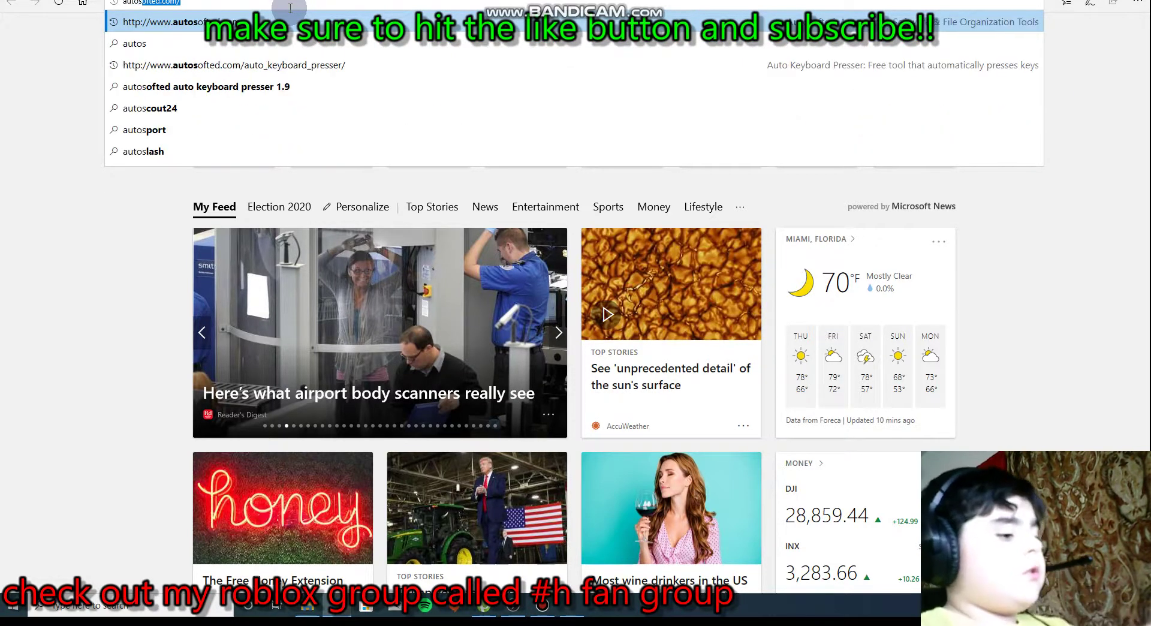
pyautogui.write('ofted')
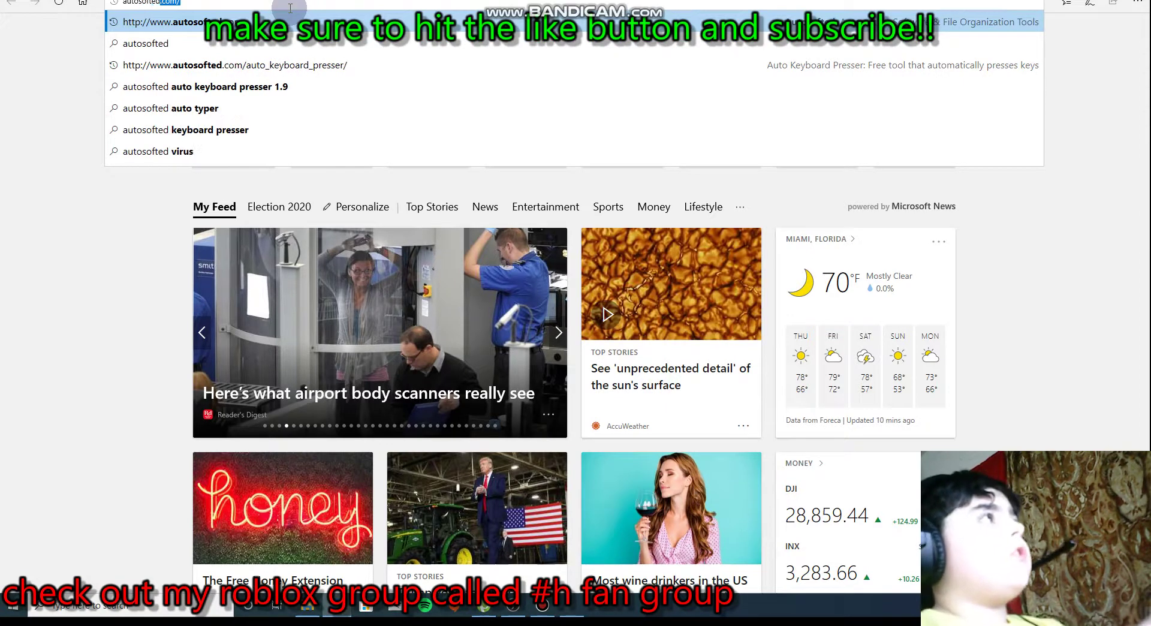
pyautogui.write(' auto ')
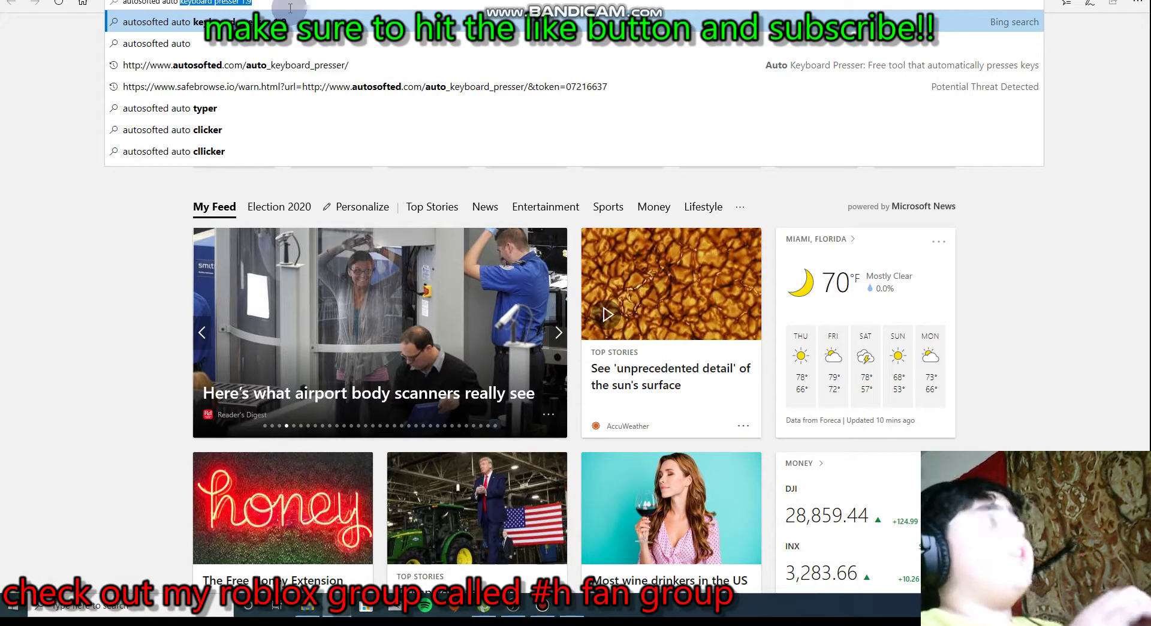
pyautogui.write('keyboar')
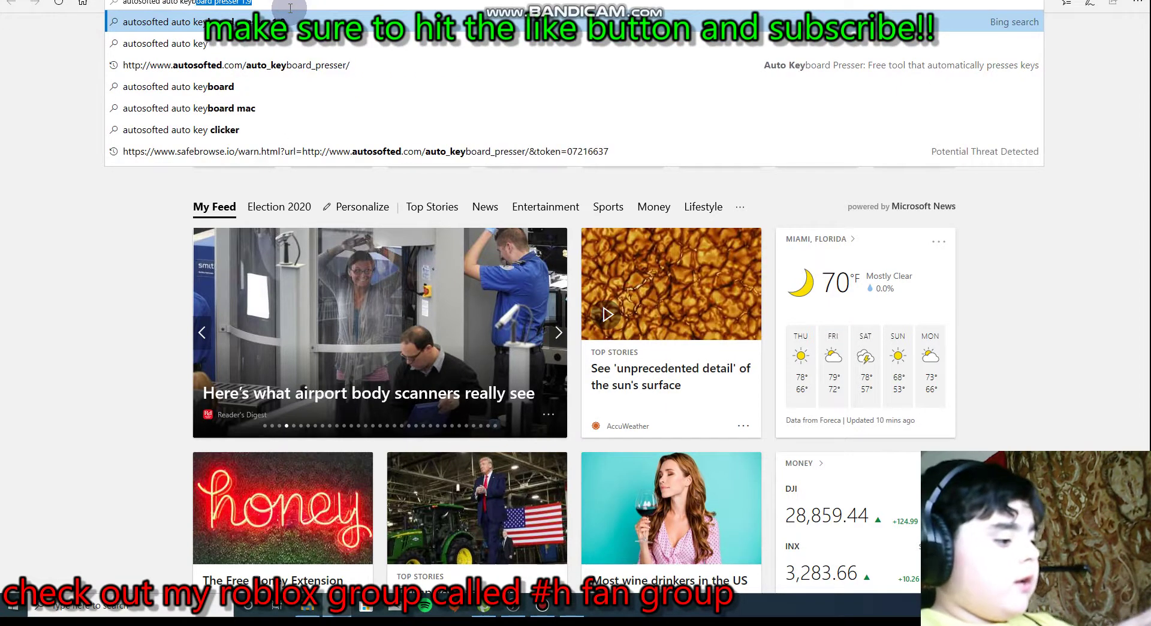
pyautogui.write('d presser 1.9')
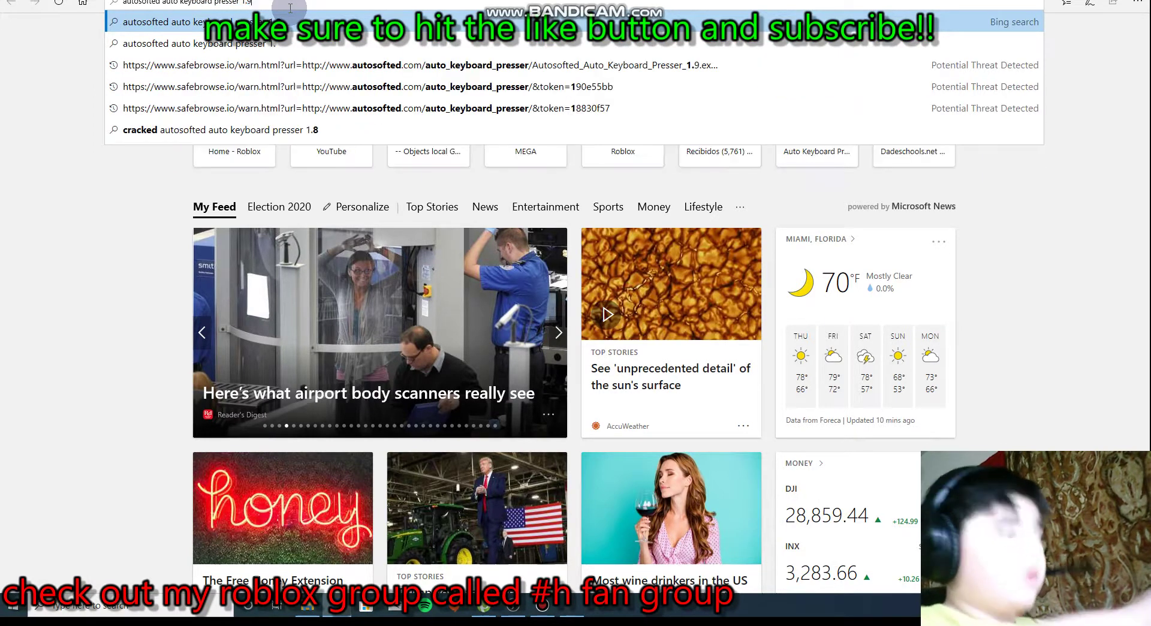
pyautogui.press('Return')
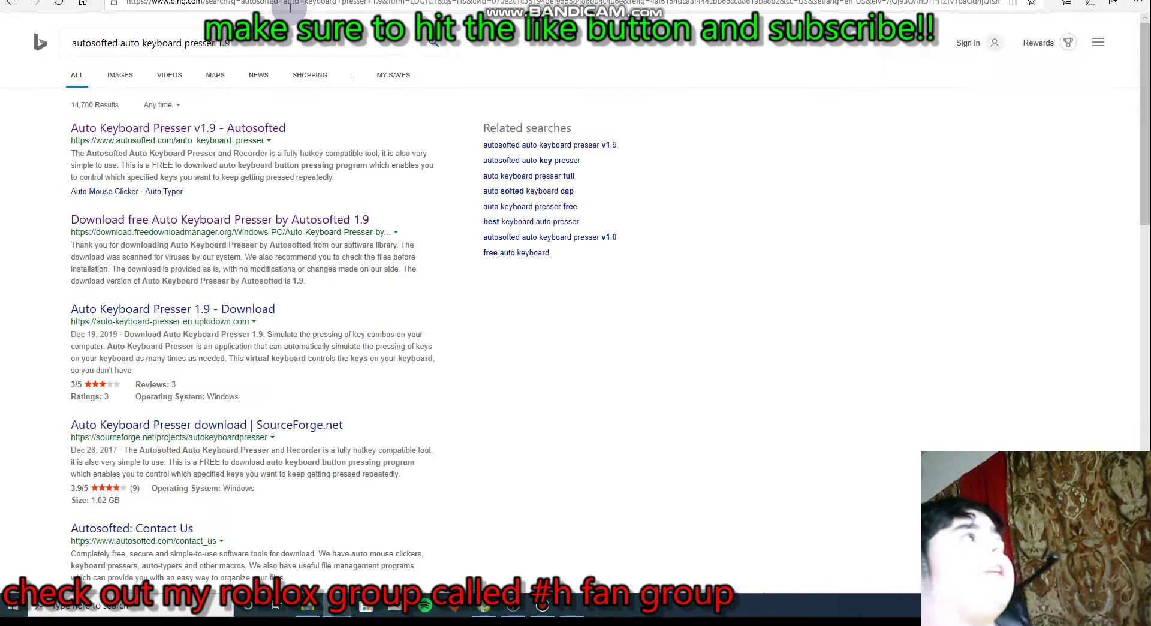
pyautogui.moveTo(15, 122); pyautogui.dragTo(343, 131)
pyautogui.click(290, 133)
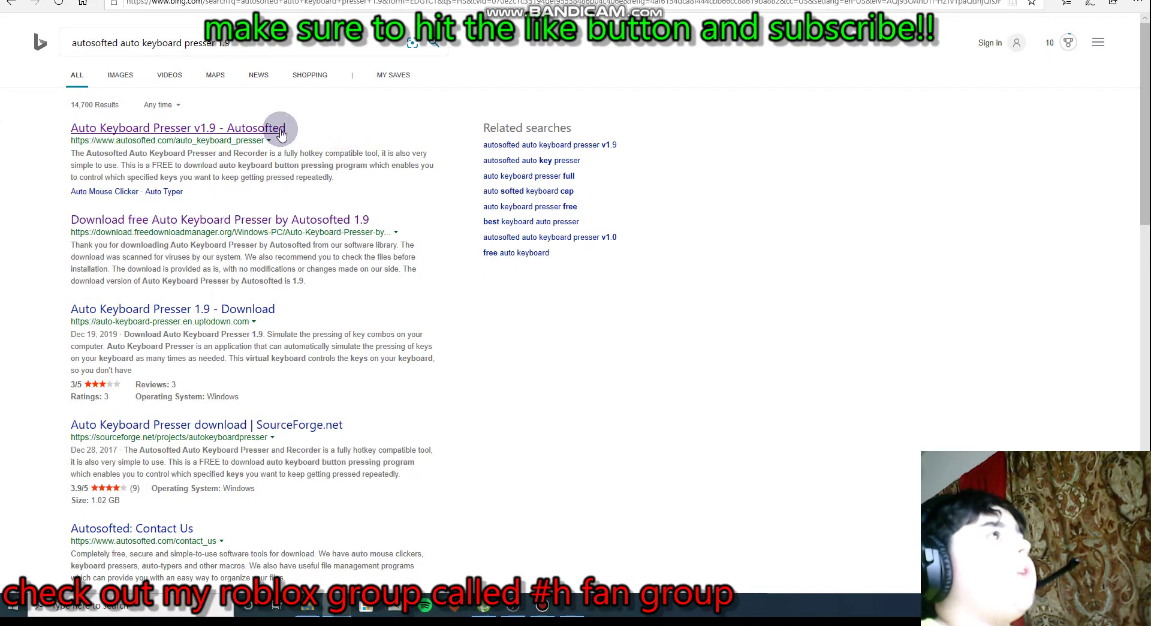
pyautogui.click(273, 128)
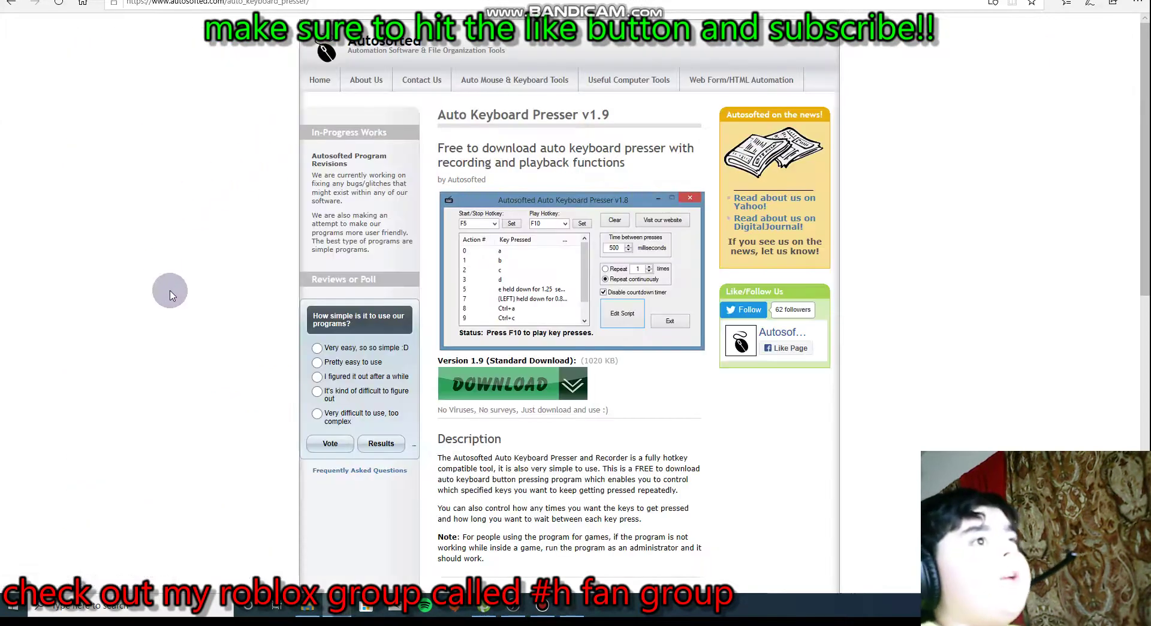
# Download, save and run Autosofted_Auto_Keyboard_Presser_1.9
pyautogui.click(471, 390)
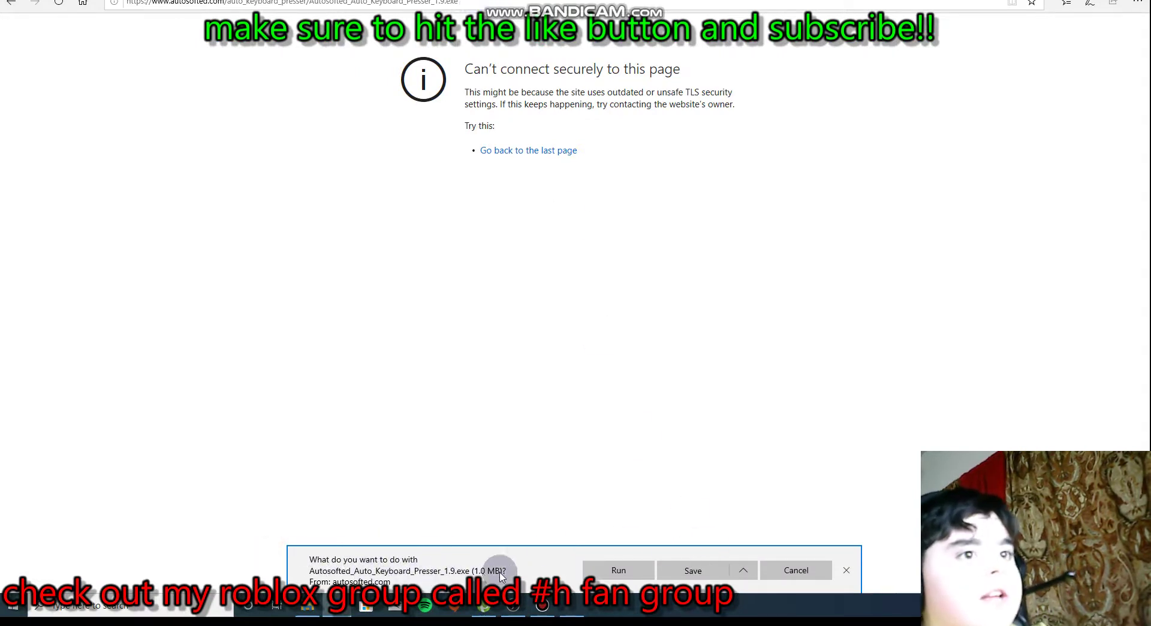
pyautogui.click(684, 571)
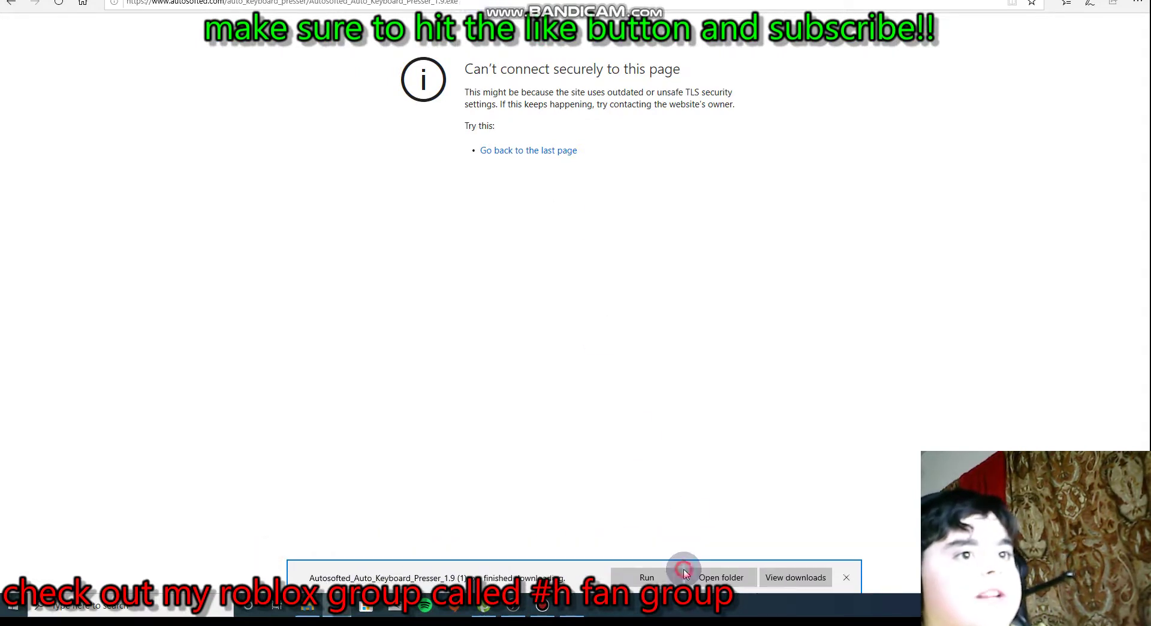
pyautogui.click(639, 577)
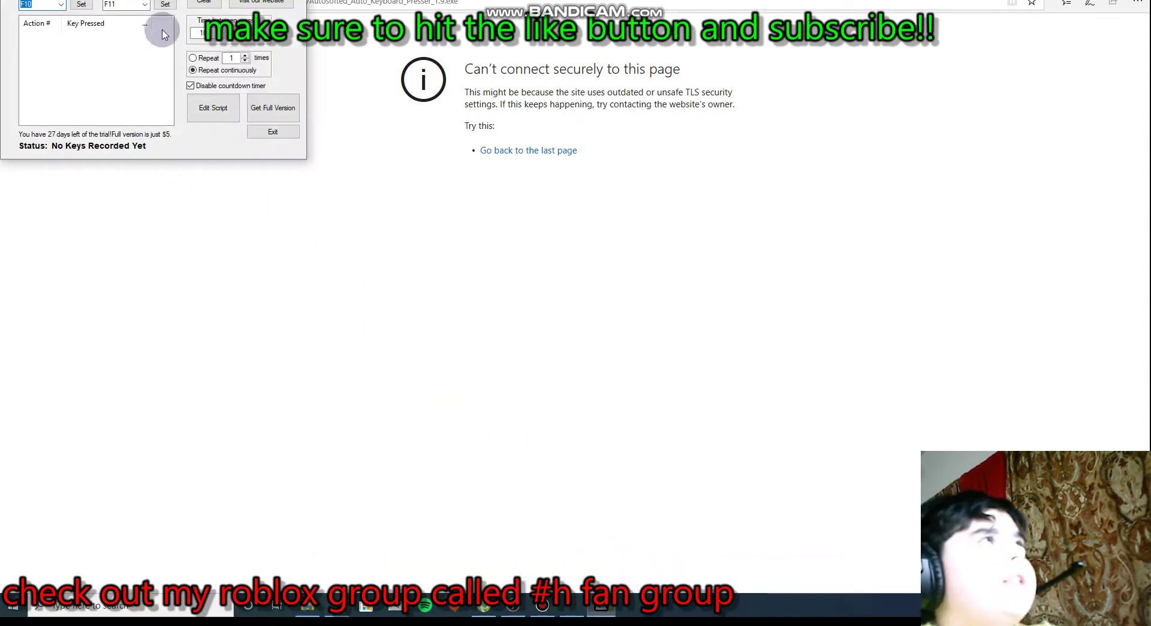
# Centre the keyboard presser window and keep F10 as start/stop and F11 as play hotkeys
pyautogui.moveTo(29, 4); pyautogui.dragTo(366, 197)
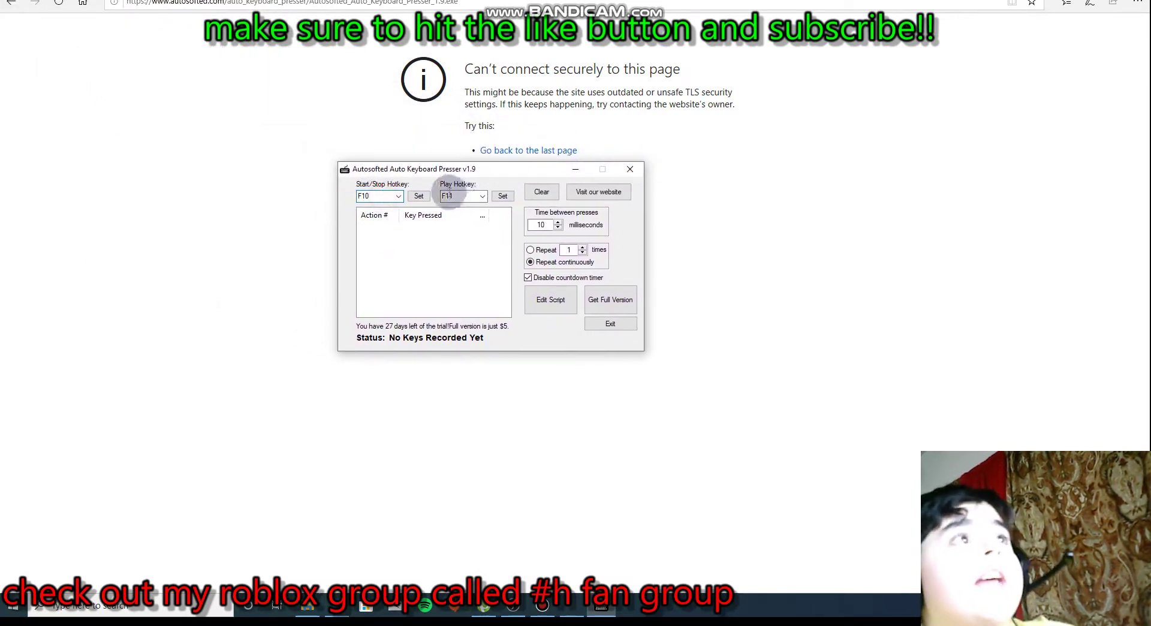
pyautogui.click(502, 196)
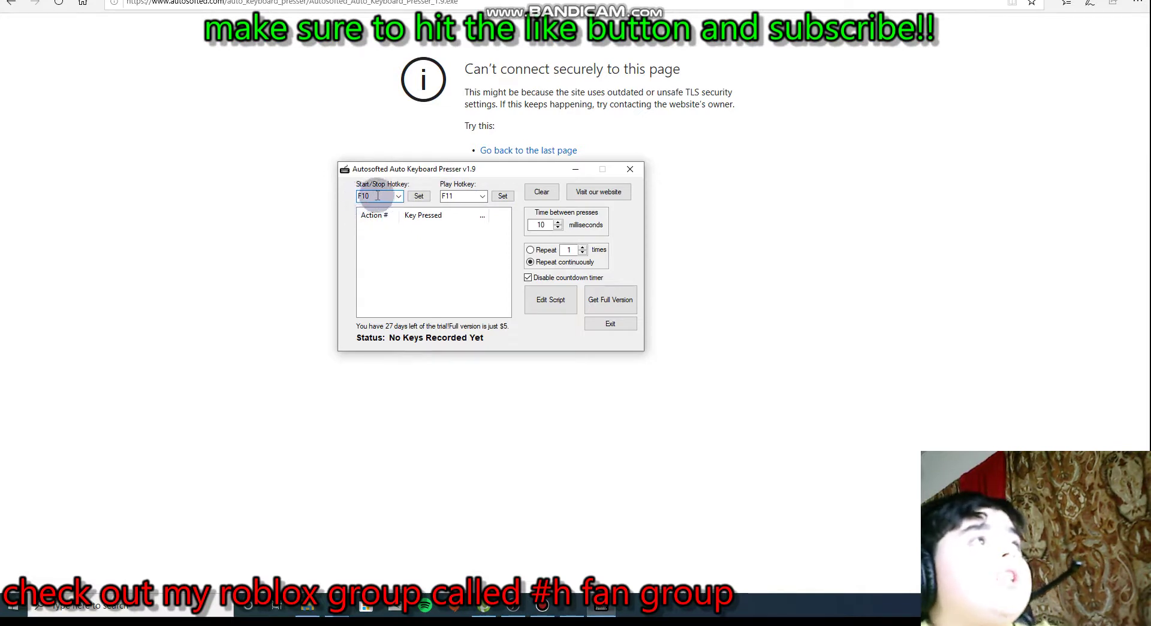
pyautogui.click(399, 197)
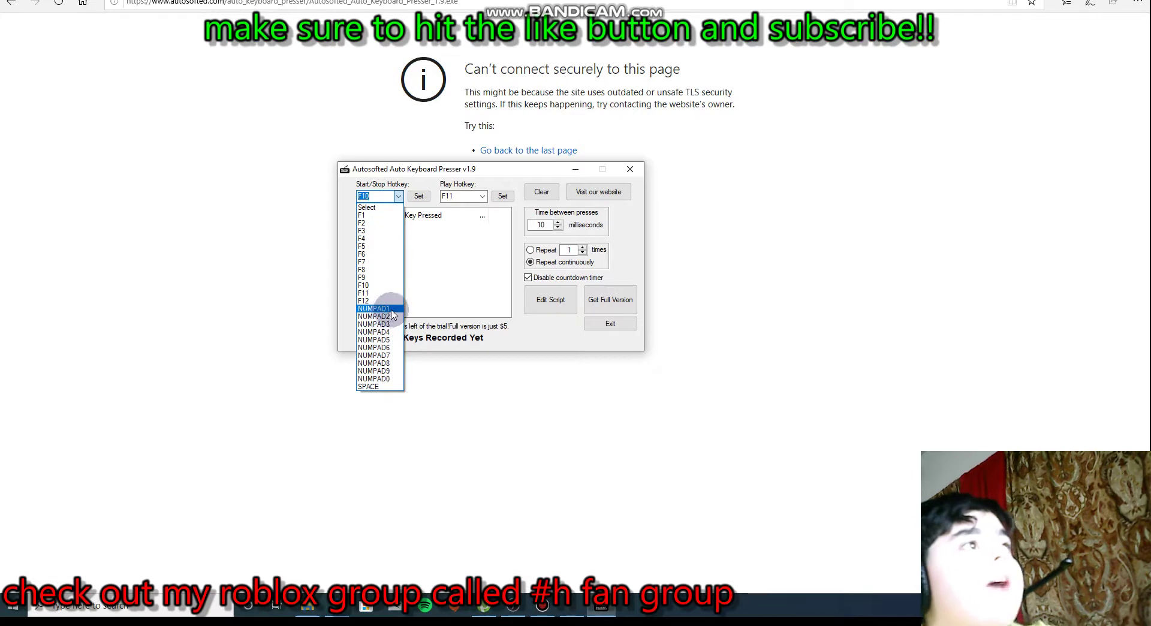
pyautogui.click(381, 195)
pyautogui.click(471, 212)
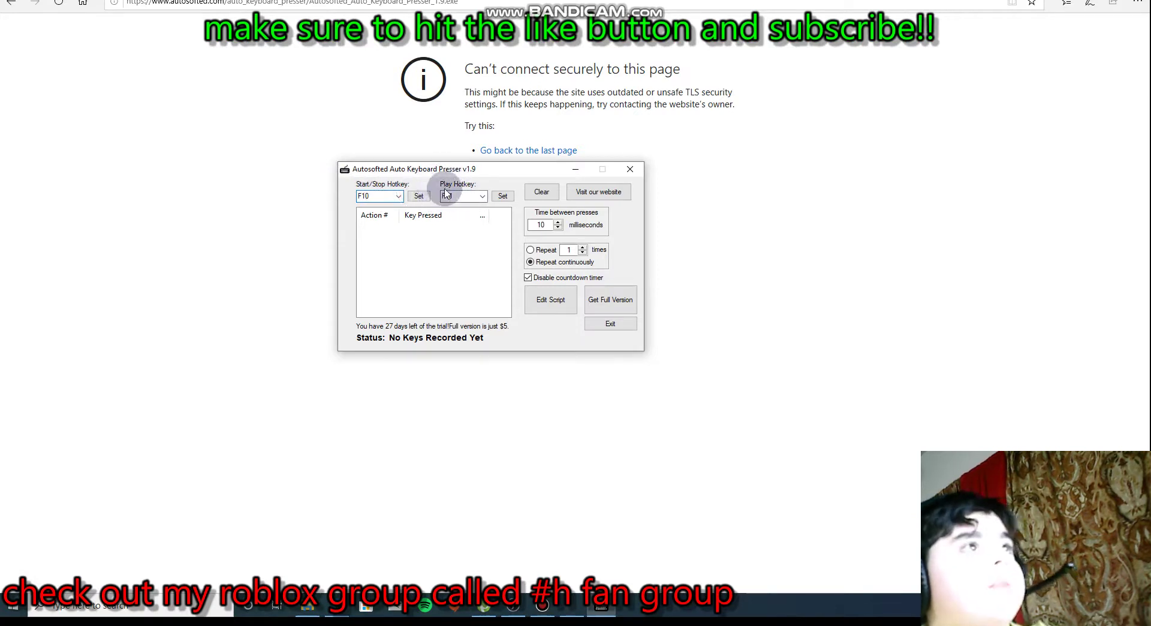
pyautogui.click(483, 198)
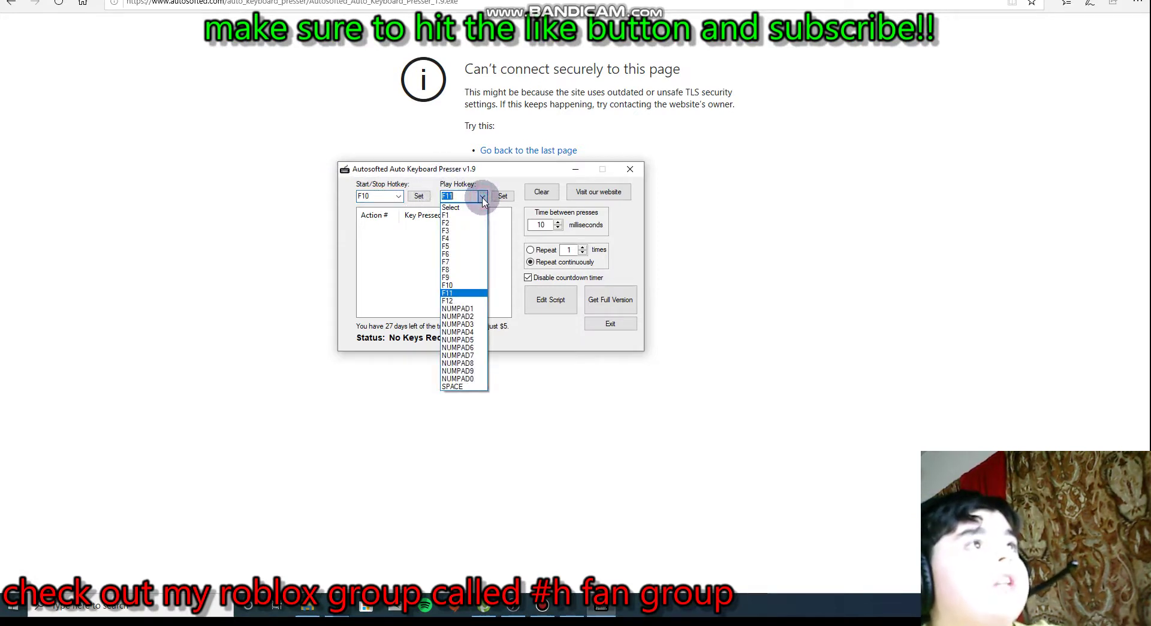
pyautogui.click(453, 289)
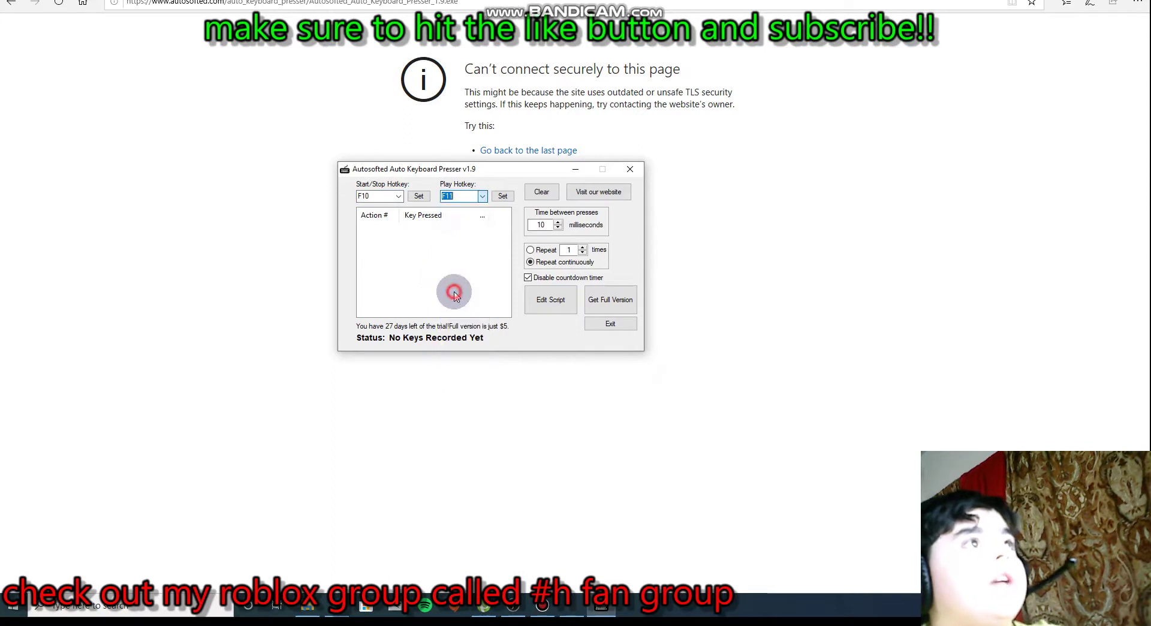
# Check the remaining presser settings, move the window aside, and close the program
pyautogui.click(462, 190)
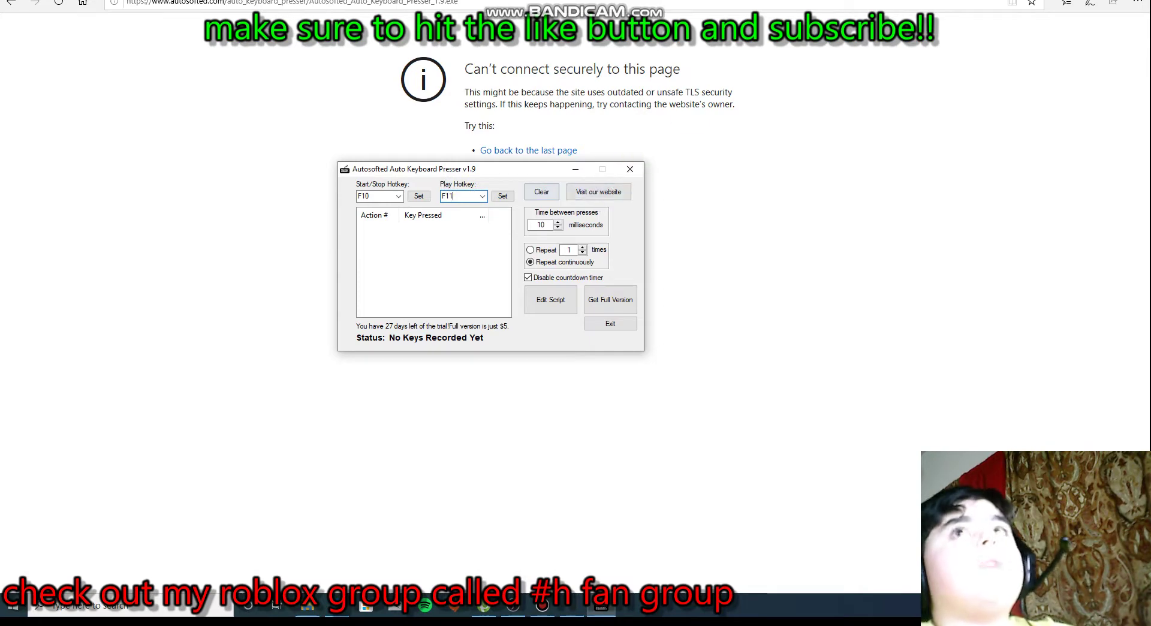
pyautogui.click(760, 191)
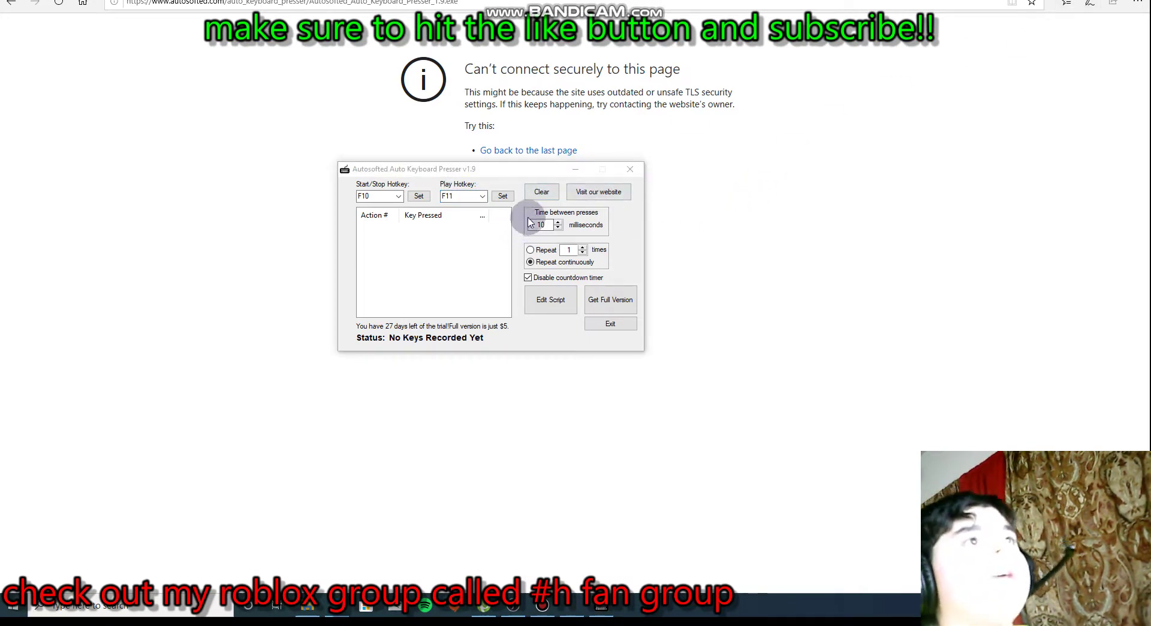
pyautogui.click(361, 198)
pyautogui.click(450, 196)
pyautogui.moveTo(515, 172); pyautogui.dragTo(587, 175)
pyautogui.click(695, 168)
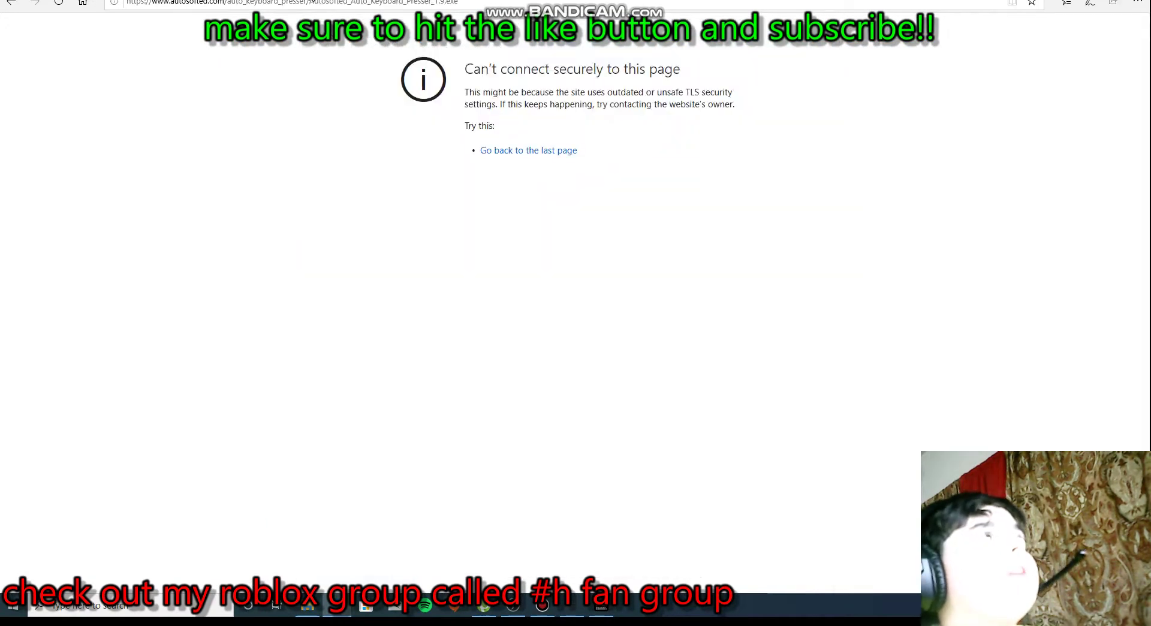
# Go to roblox.com, retyping the address after the 'rovblox' typo
pyautogui.click(320, 6)
pyautogui.write('rov')
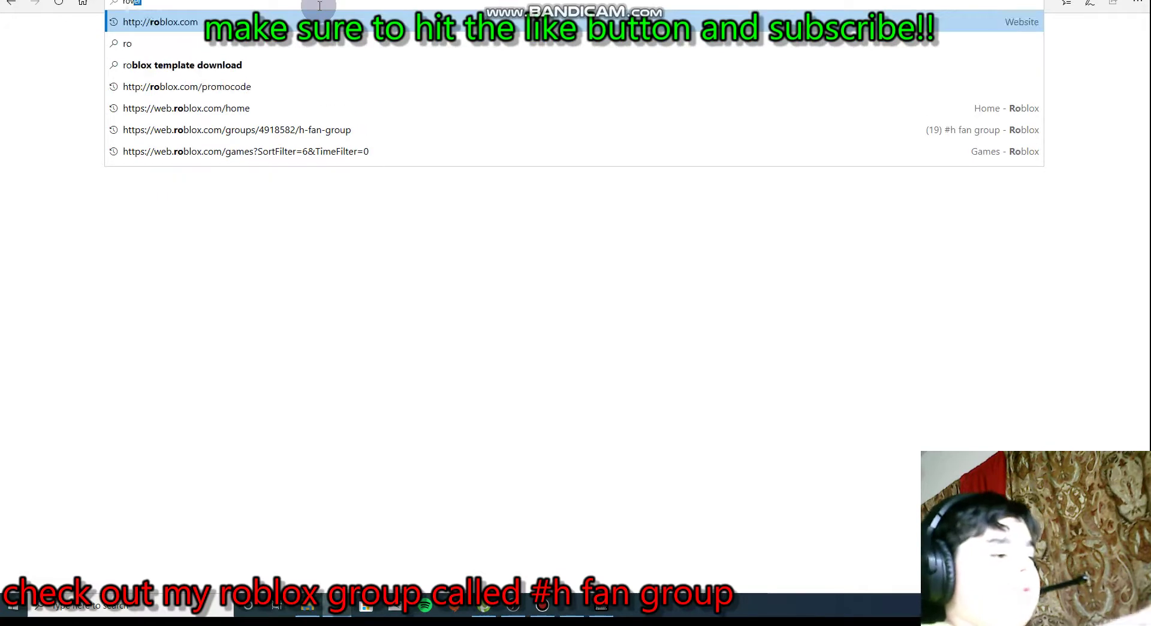
pyautogui.write('blox')
pyautogui.press('Return')
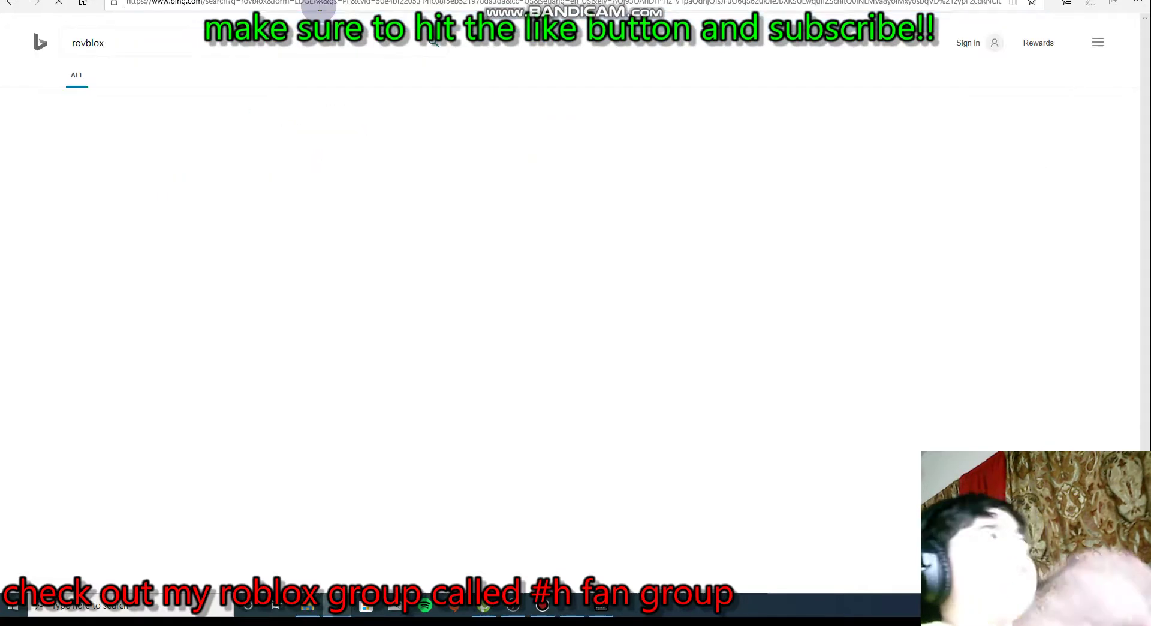
pyautogui.click(267, 3)
pyautogui.write('roblox')
pyautogui.press('Return')
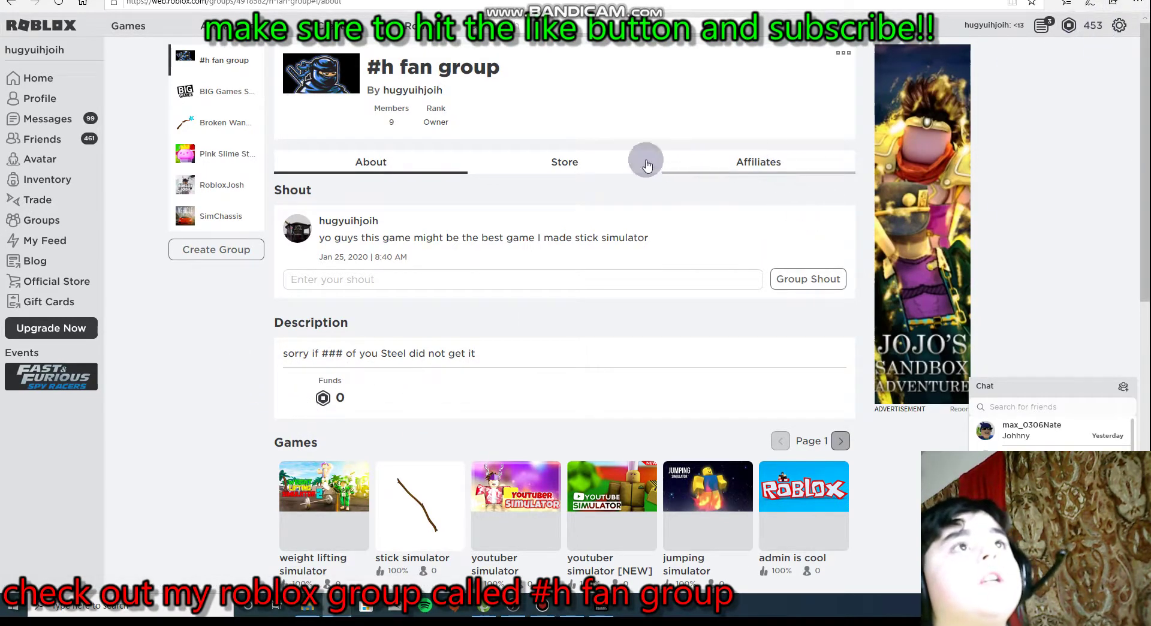
pyautogui.click(579, 163)
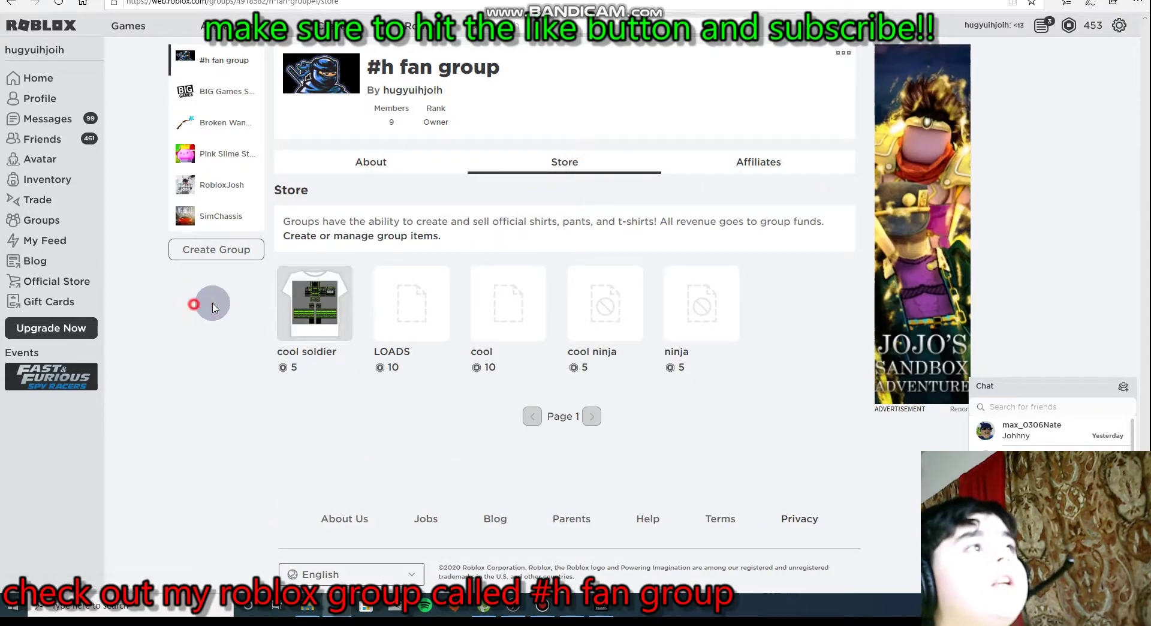
pyautogui.moveTo(199, 302); pyautogui.dragTo(791, 356)
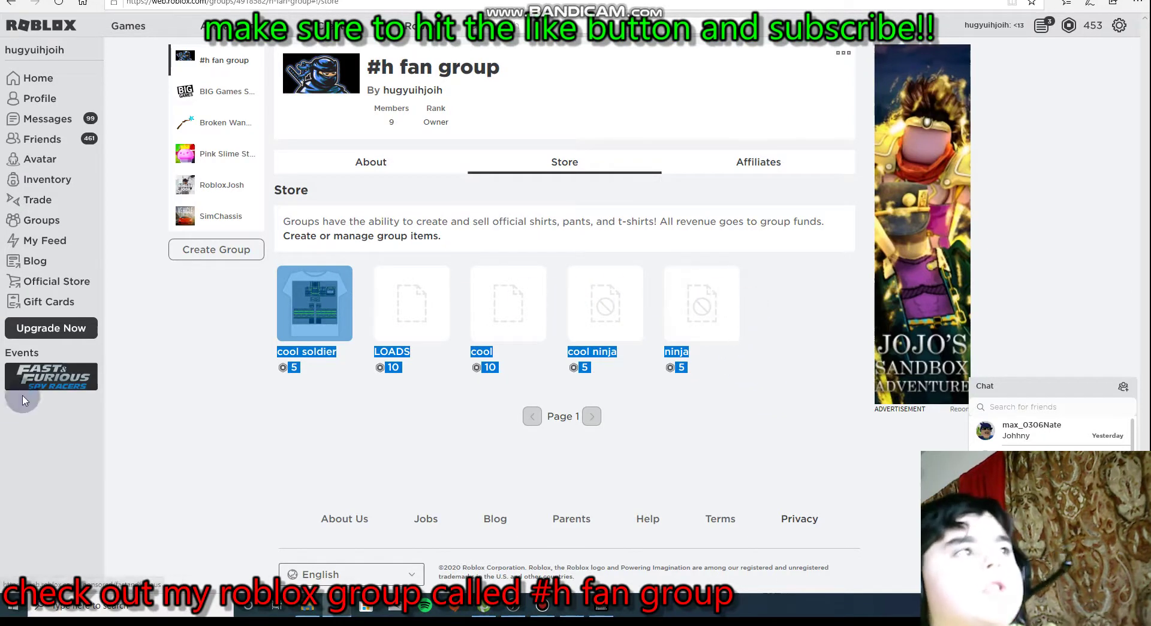
pyautogui.moveTo(261, 404); pyautogui.dragTo(264, 312)
pyautogui.click(143, 376)
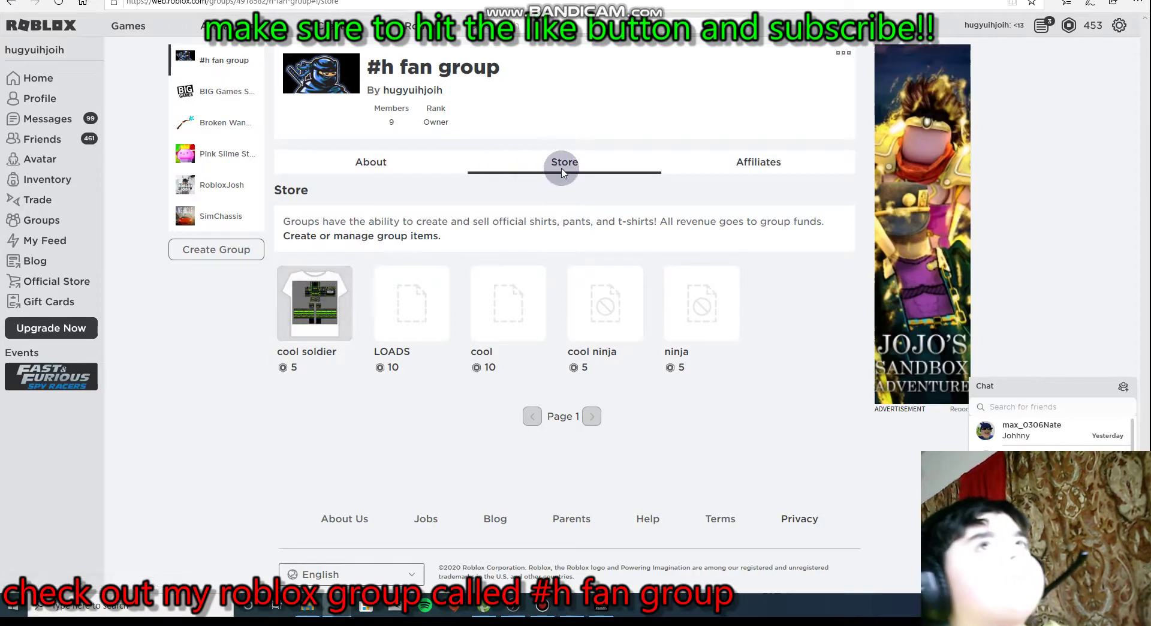
pyautogui.click(713, 163)
pyautogui.click(504, 161)
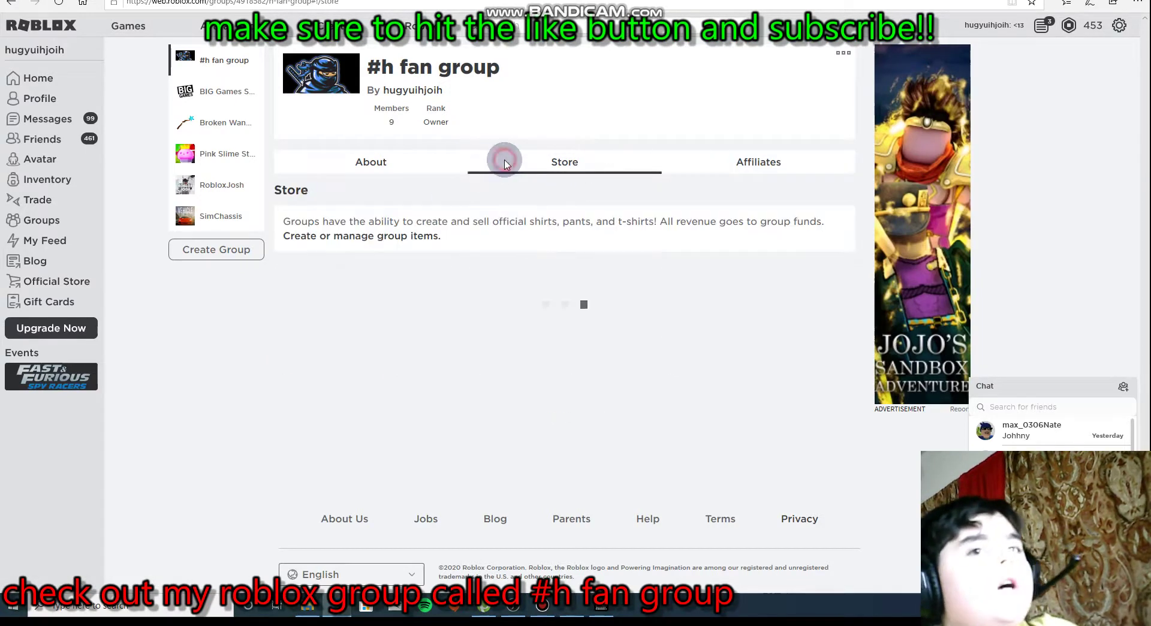
pyautogui.click(401, 160)
pyautogui.click(479, 170)
pyautogui.click(344, 165)
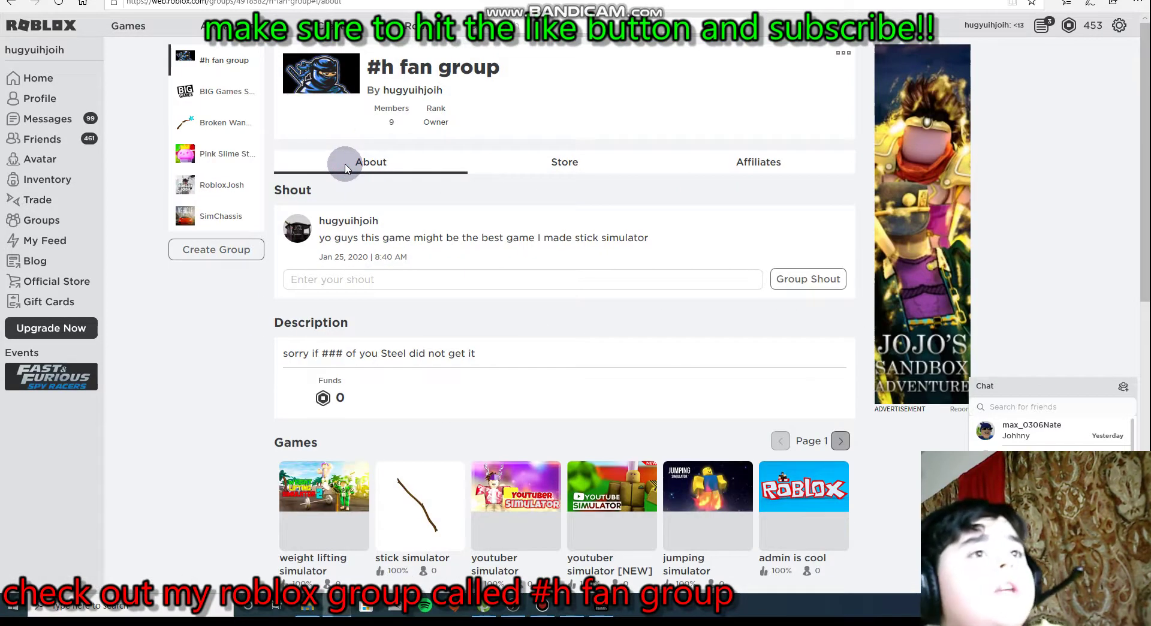
pyautogui.scroll(-2, 347, 164)
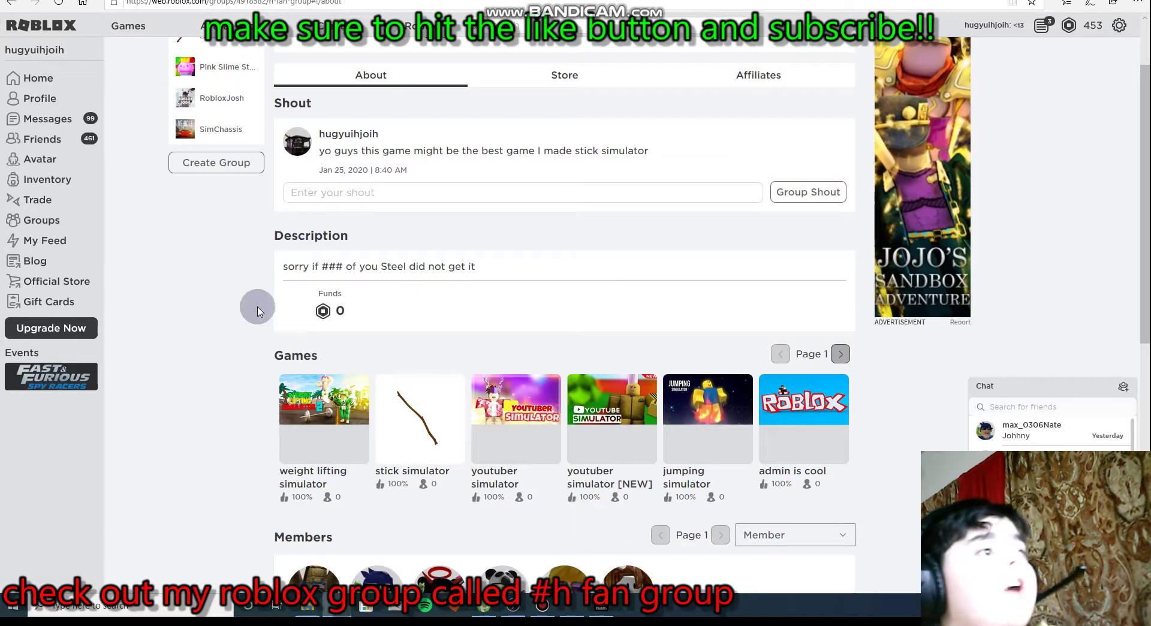
pyautogui.scroll(-3, 377, 293)
pyautogui.scroll(3, 390, 293)
pyautogui.moveTo(372, 300); pyautogui.dragTo(365, 323)
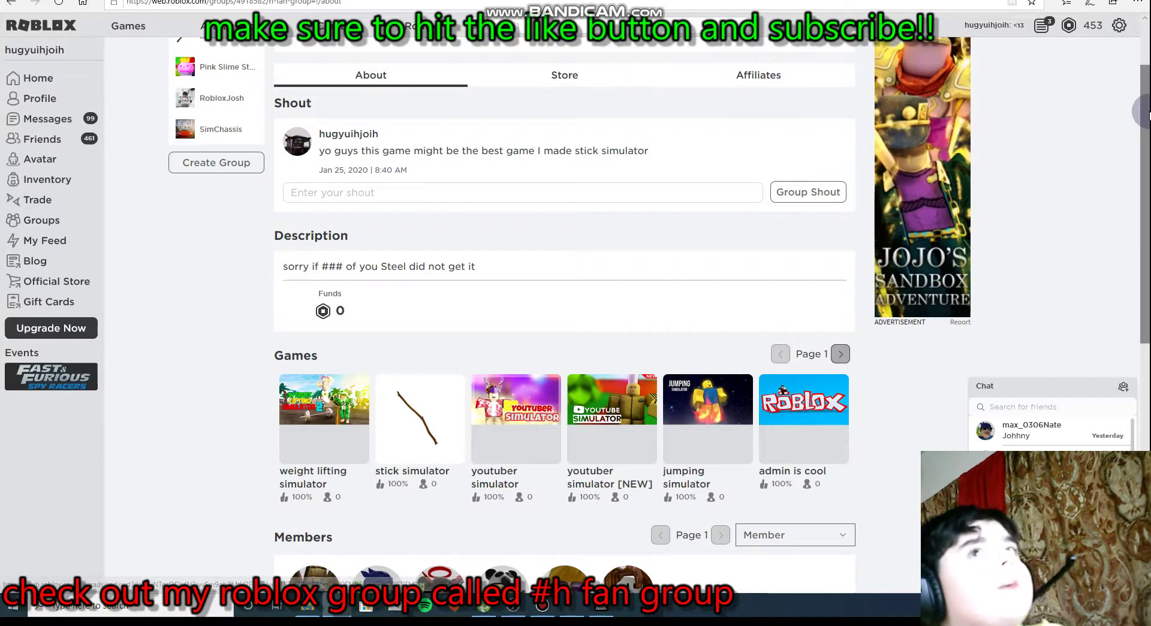
pyautogui.click(510, 72)
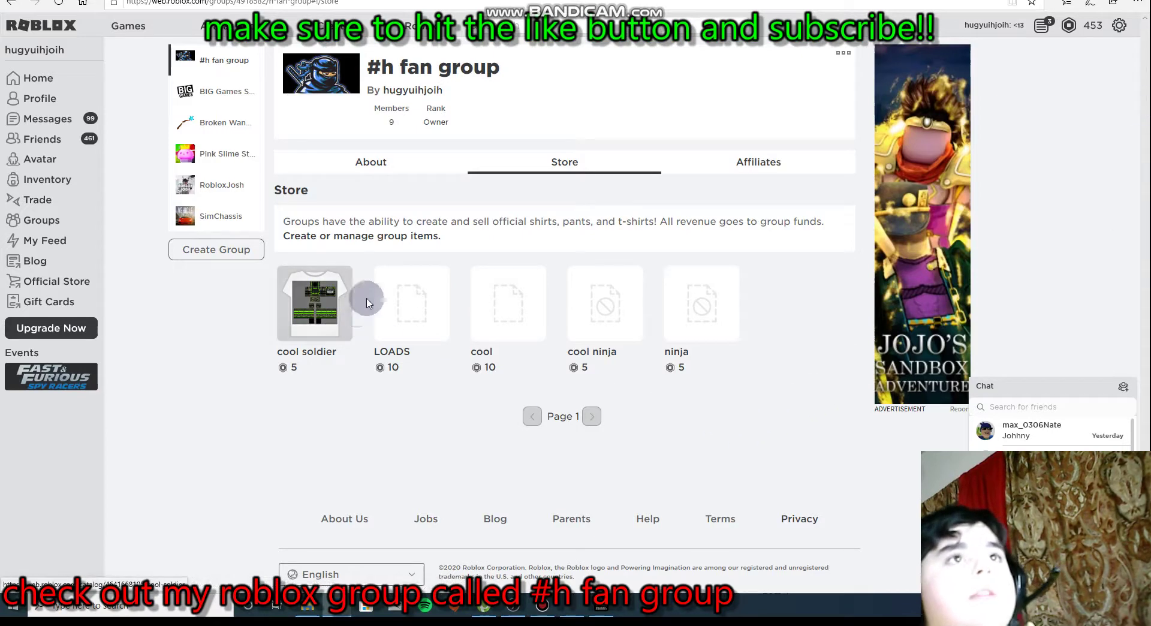
pyautogui.click(376, 161)
pyautogui.click(737, 163)
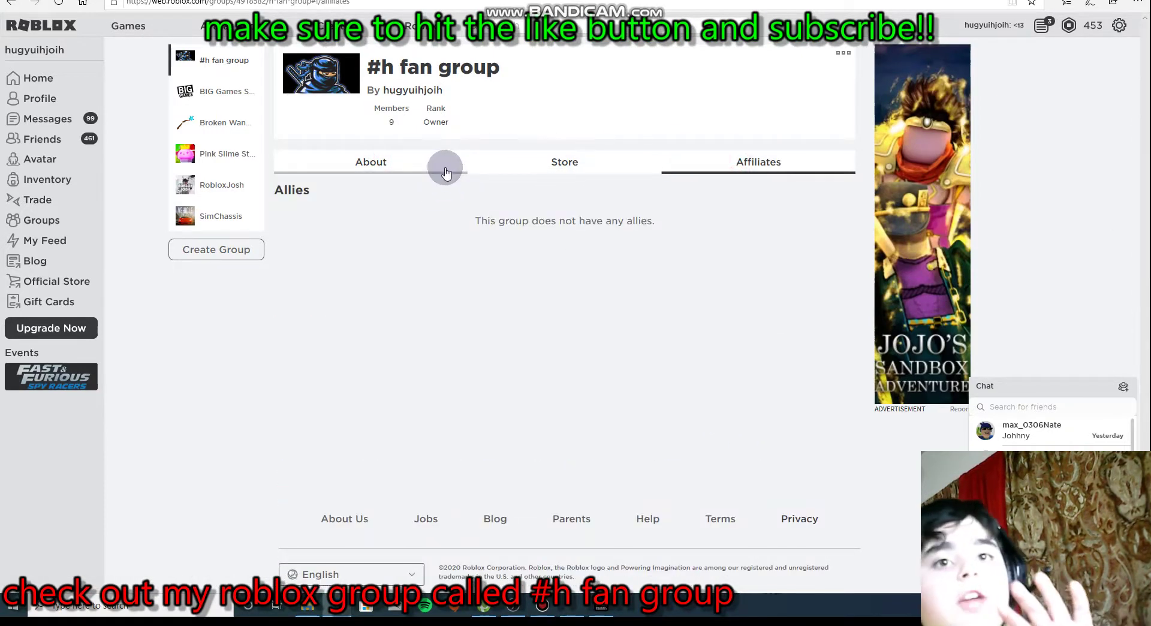
pyautogui.click(445, 170)
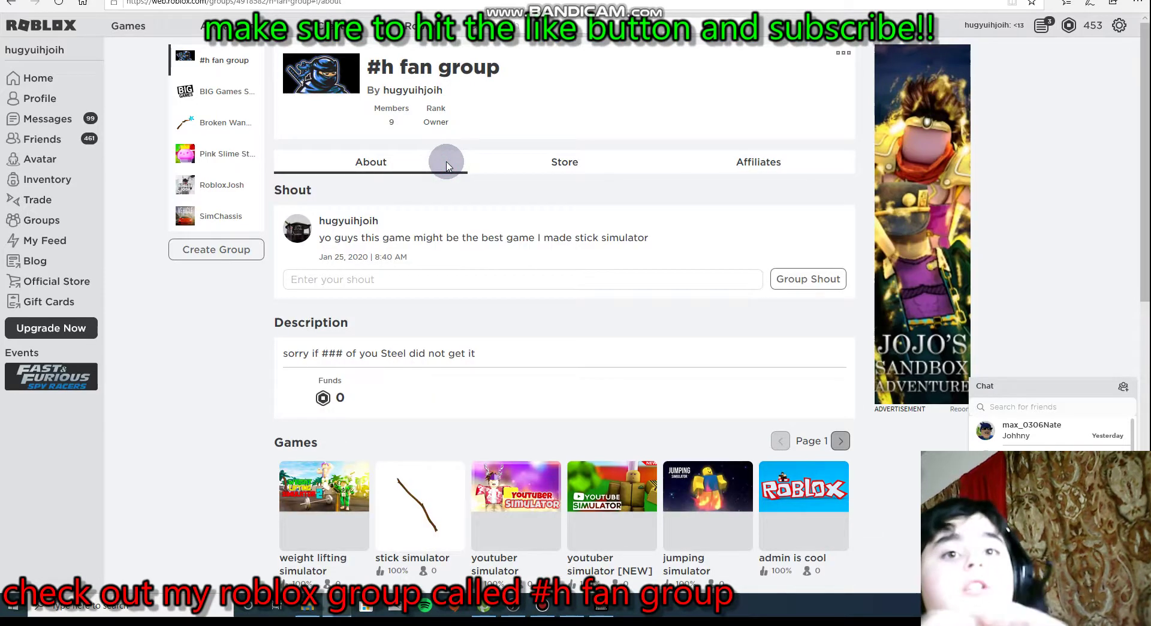